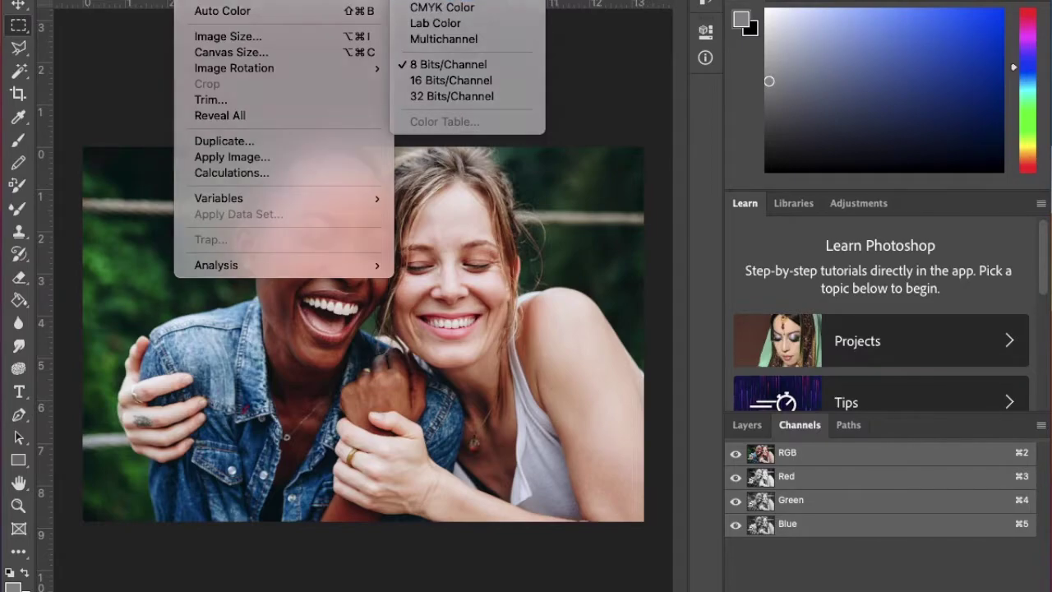
# Convert the photo to grayscale, discarding its color information, and convert the result to Lab Color mode.
pyautogui.click(444, 2)
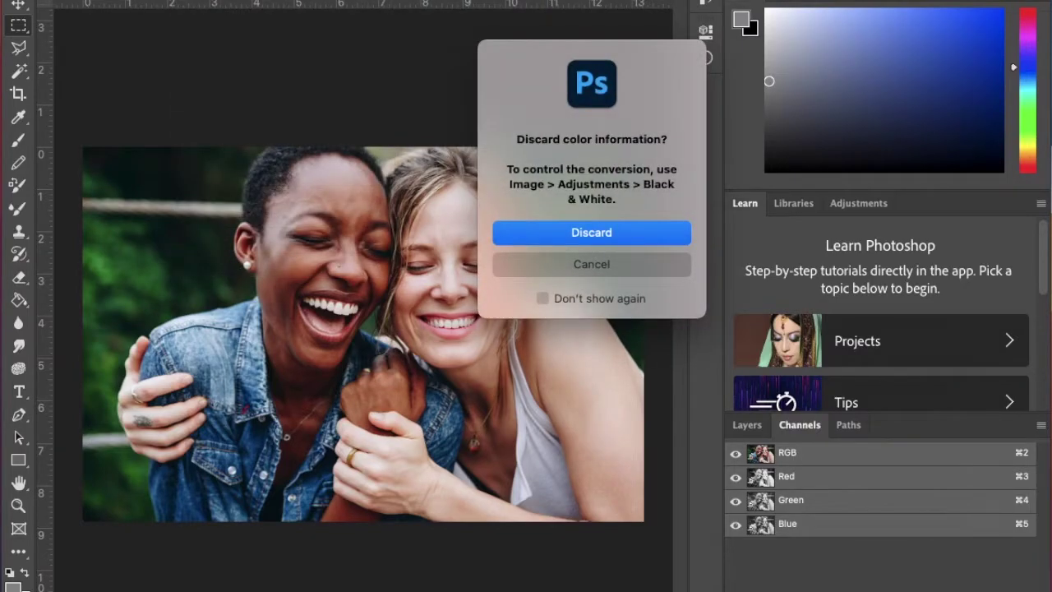
pyautogui.click(589, 233)
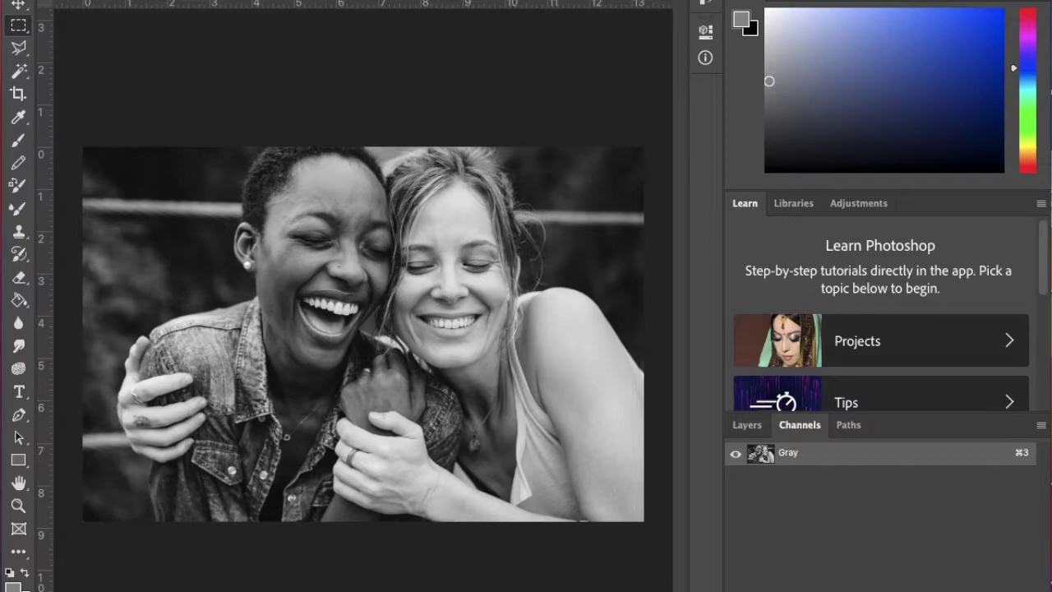
pyautogui.click(165, 0)
pyautogui.moveTo(205, 0)
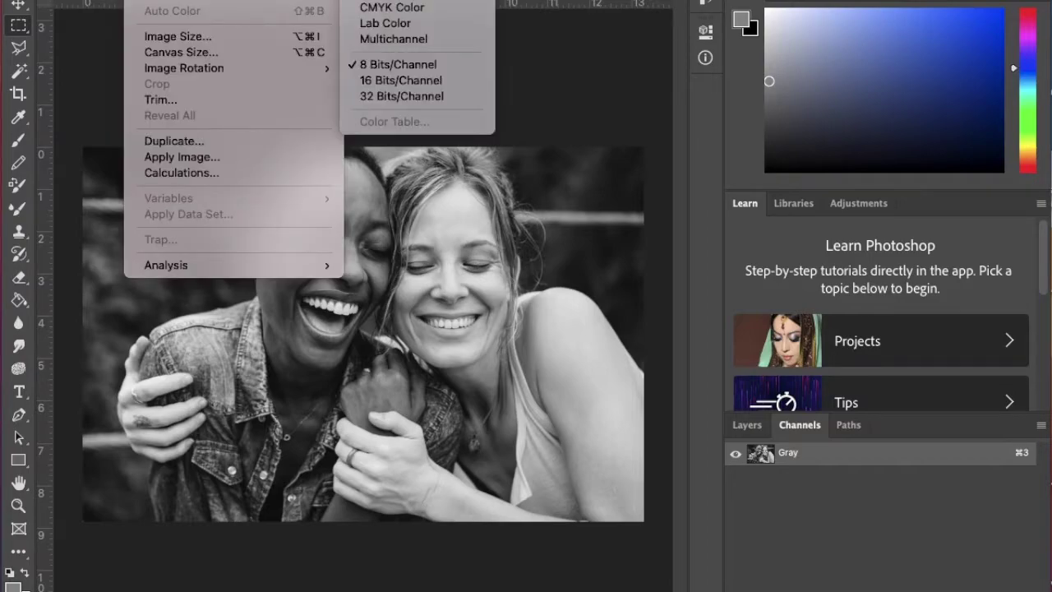
pyautogui.click(392, 24)
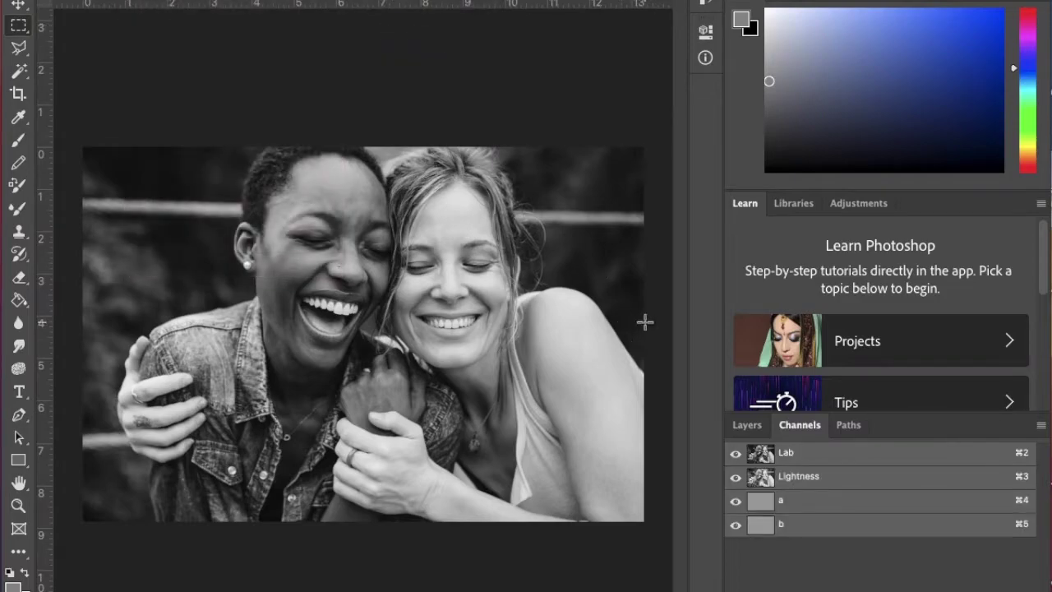
# Duplicate the Lightness channel and rename the copy Black.
pyautogui.click(873, 482)
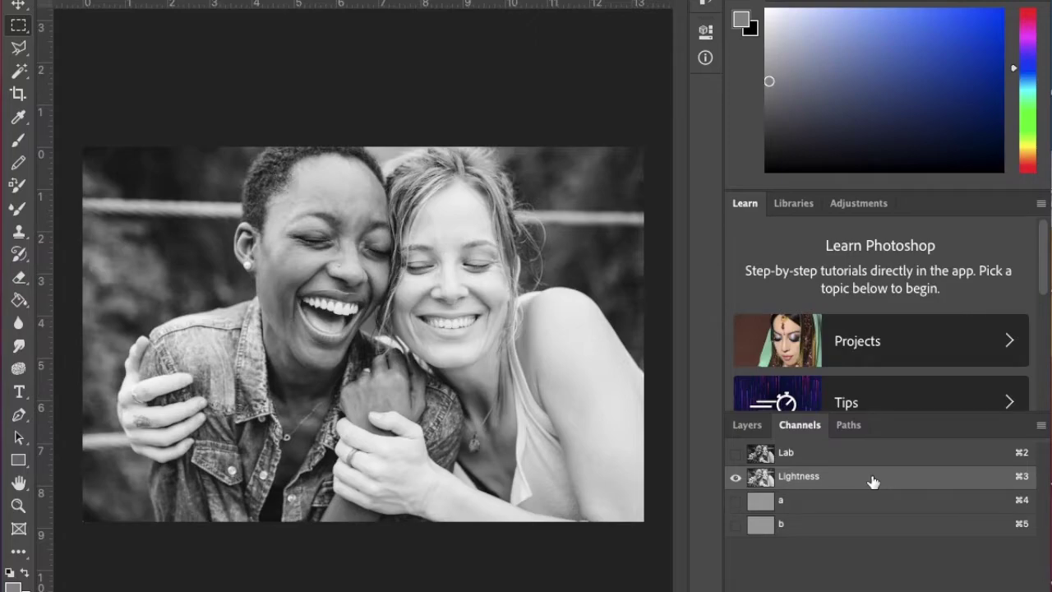
pyautogui.moveTo(873, 482); pyautogui.dragTo(873, 590)
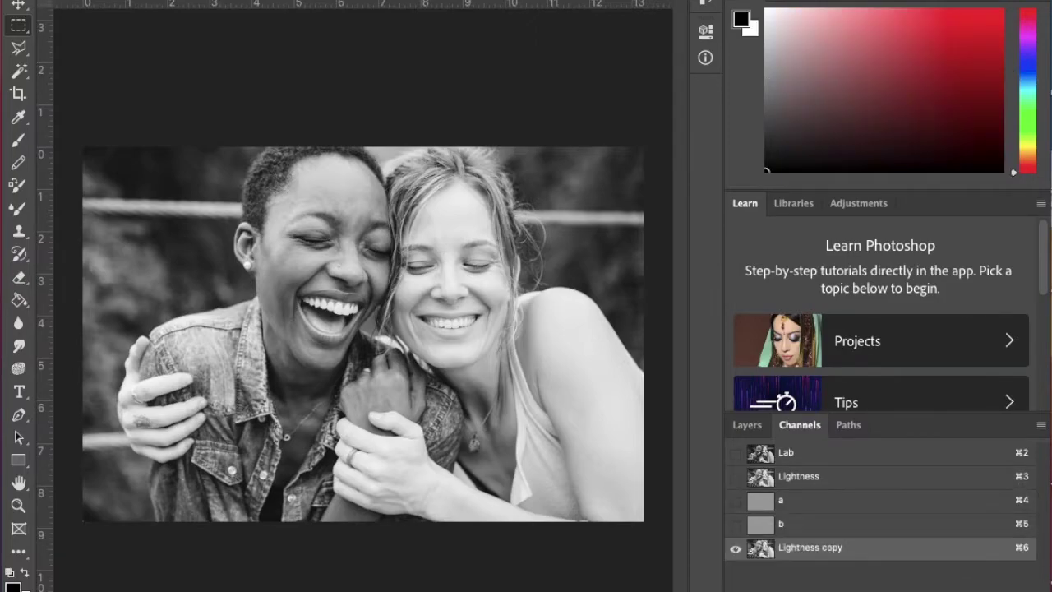
pyautogui.doubleClick(836, 551)
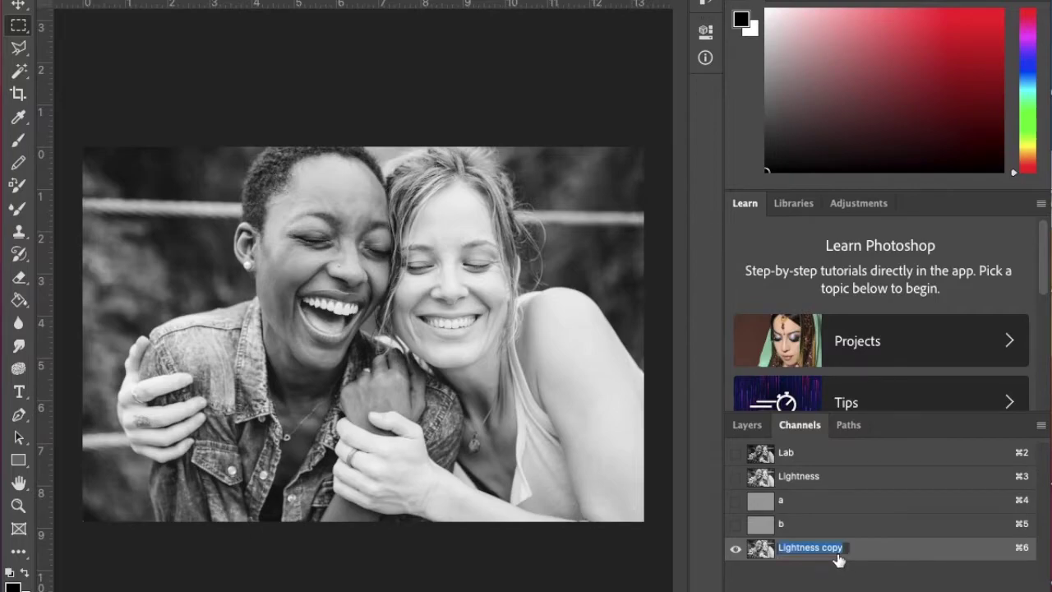
pyautogui.write('Black')
pyautogui.press('Return')
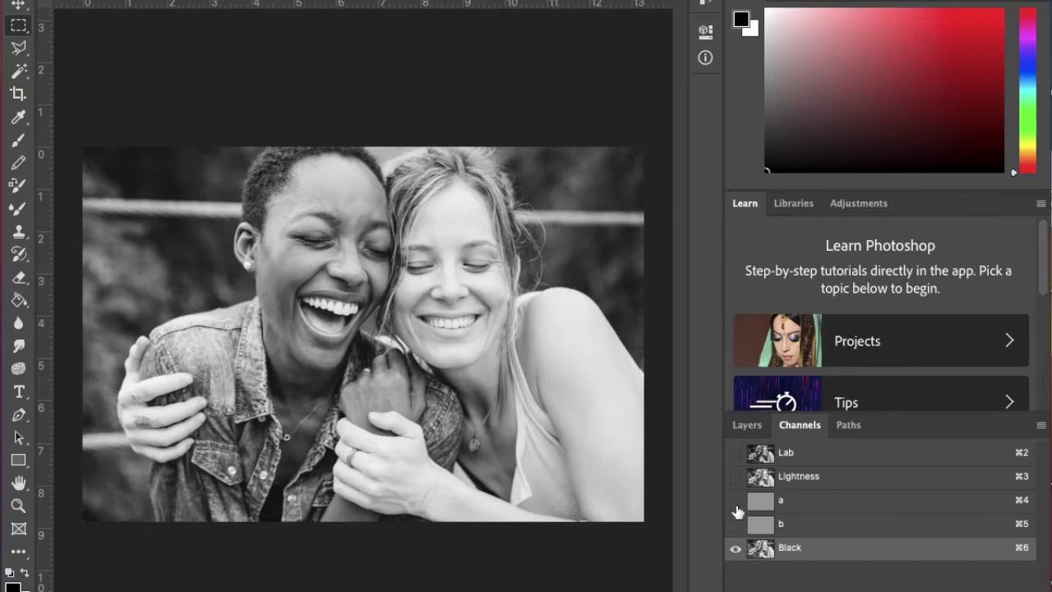
# Show the Lab channels with Black hidden, and duplicate the Lightness channel with Invert enabled as White.
pyautogui.click(735, 453)
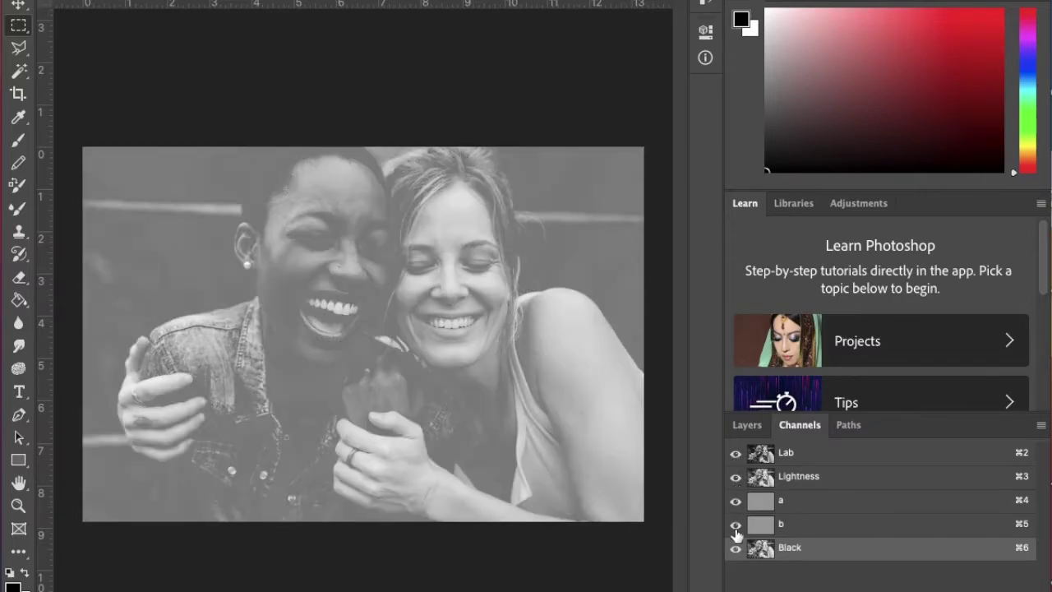
pyautogui.click(735, 547)
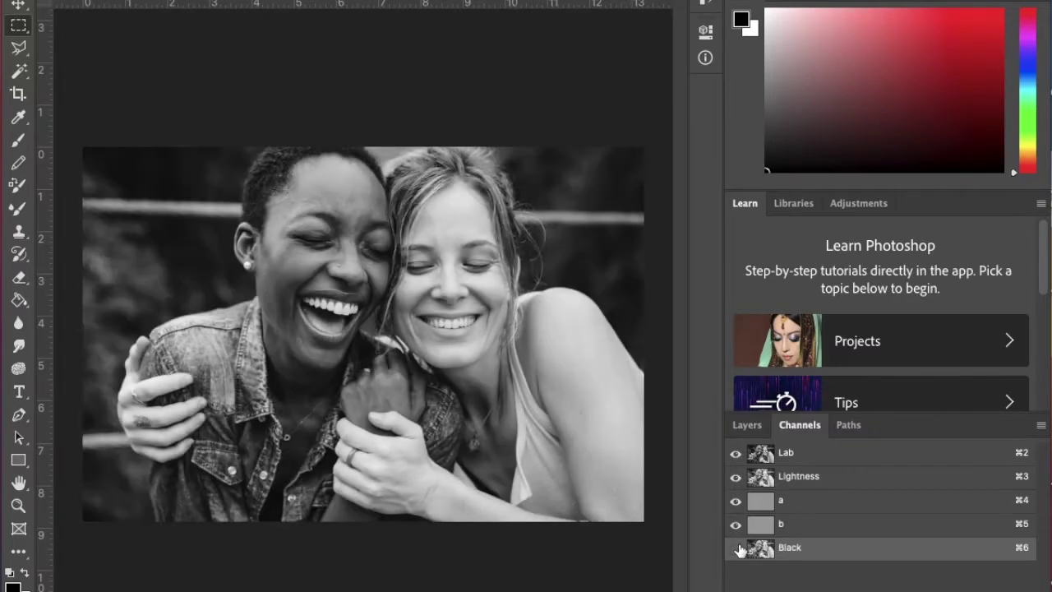
pyautogui.click(816, 476)
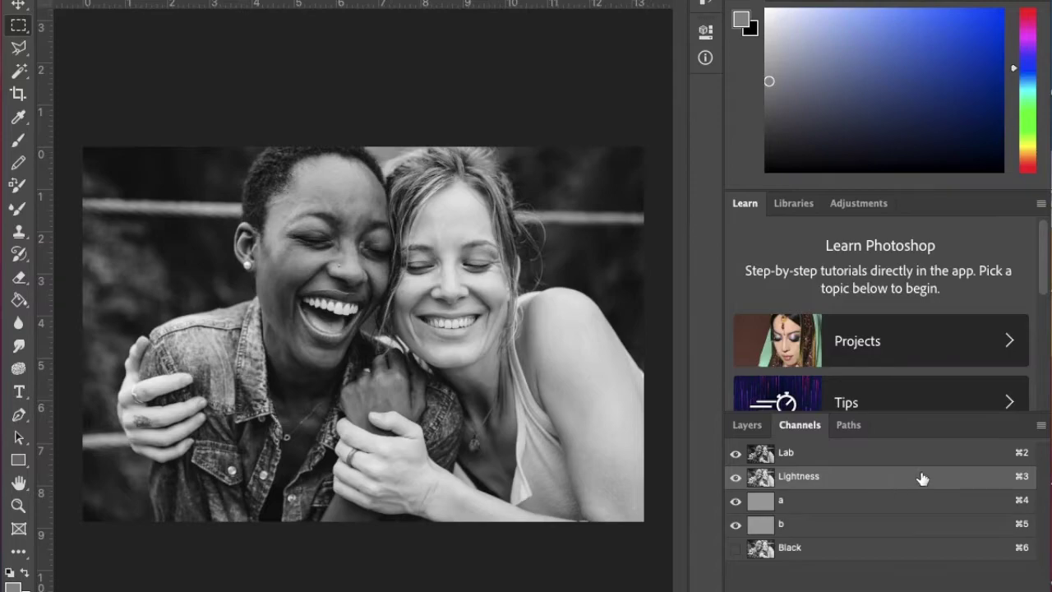
pyautogui.click(1040, 427)
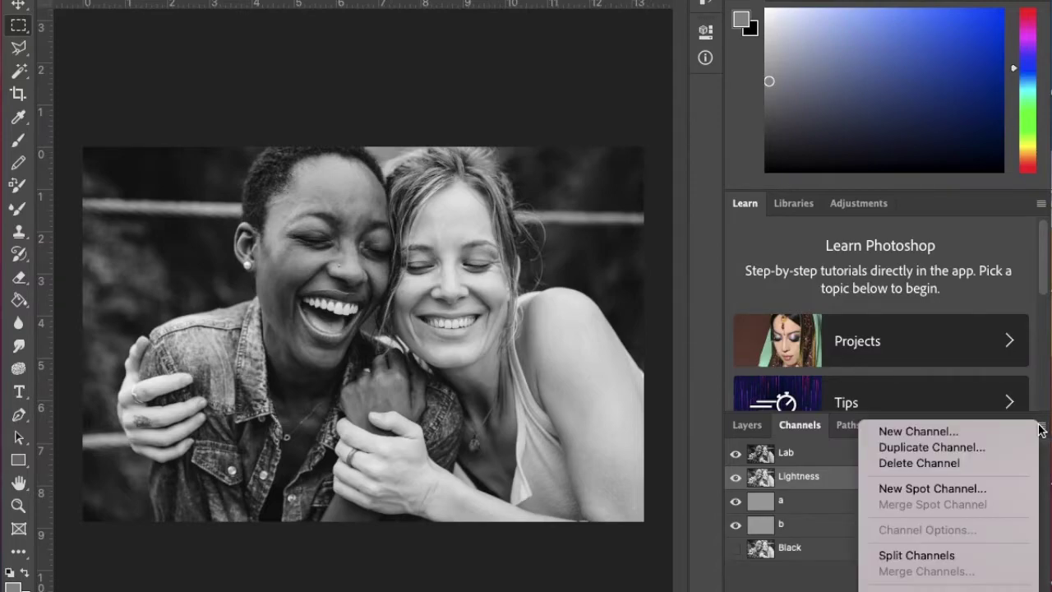
pyautogui.click(961, 449)
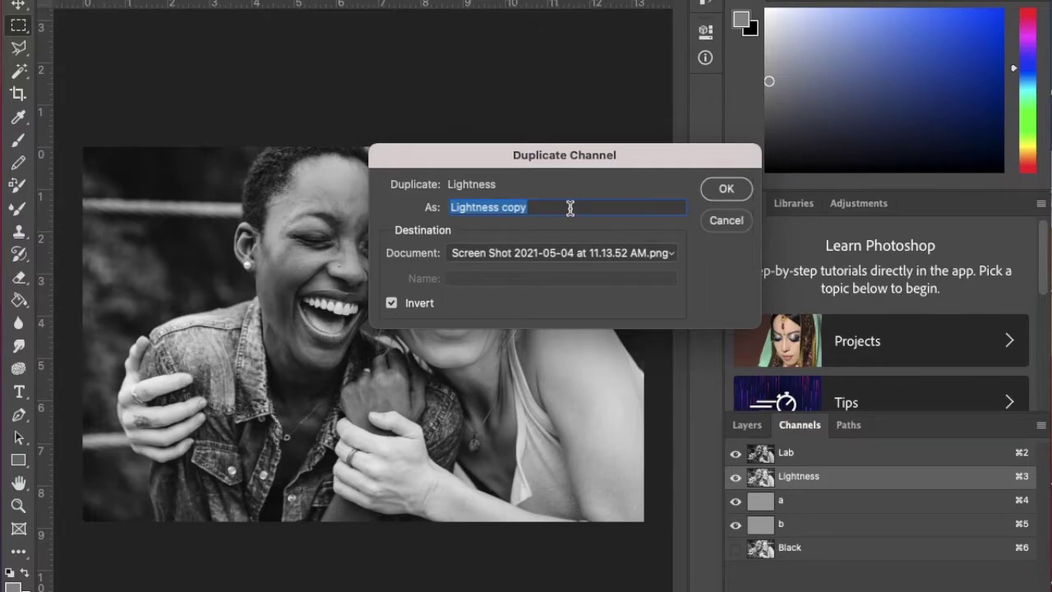
pyautogui.write('White')
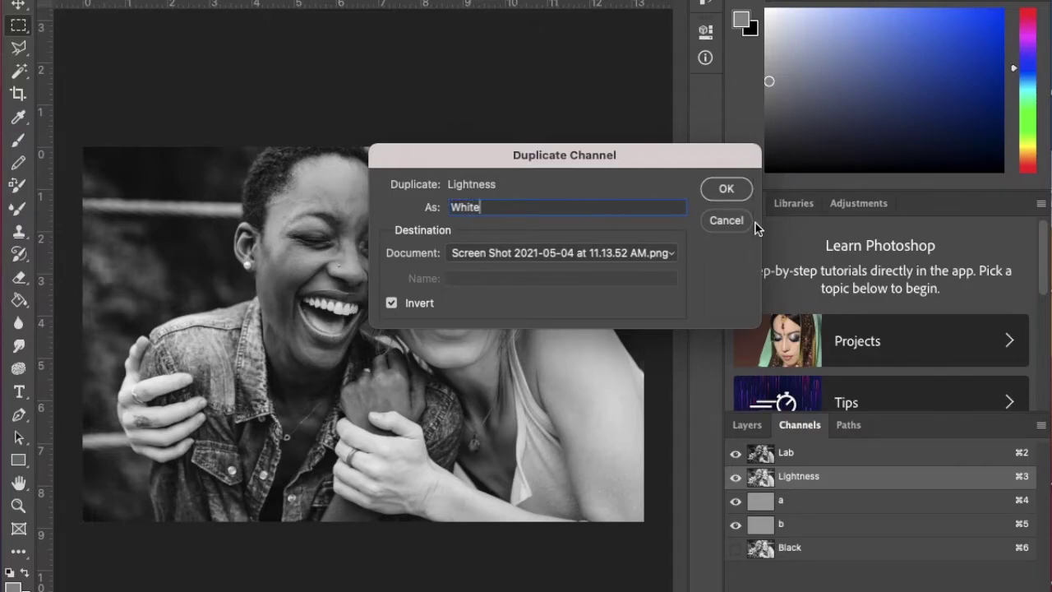
pyautogui.click(727, 189)
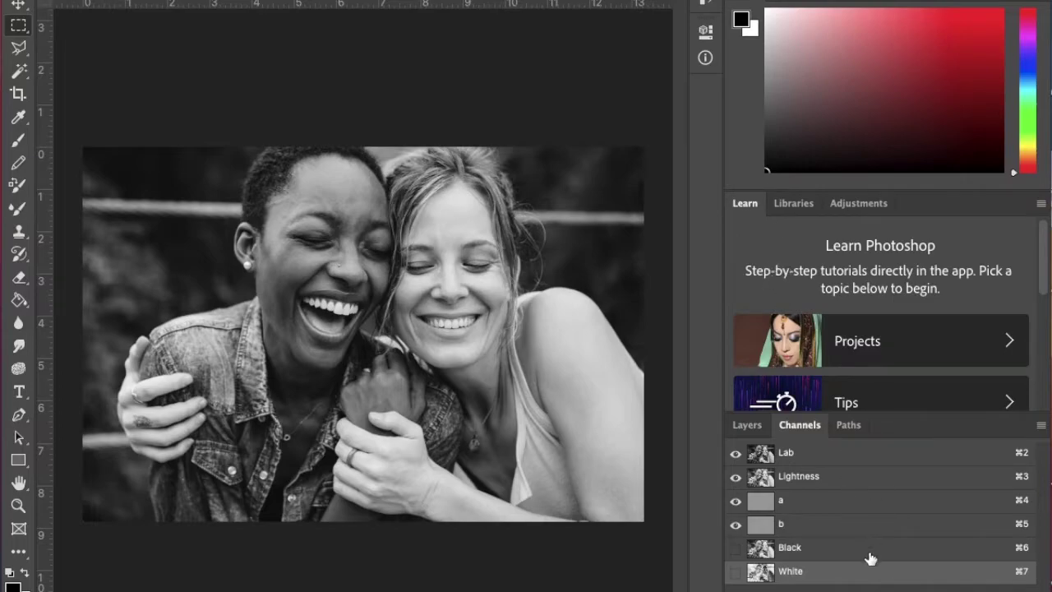
# Move the Black channel below White and make White a spot color channel with 80% solidity.
pyautogui.moveTo(869, 557); pyautogui.dragTo(869, 588)
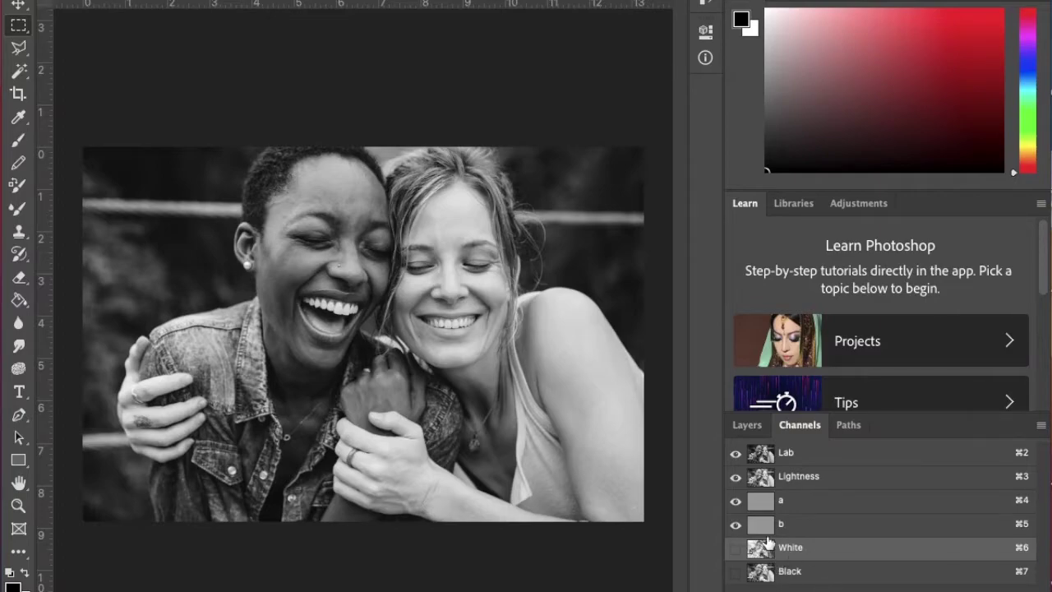
pyautogui.doubleClick(836, 557)
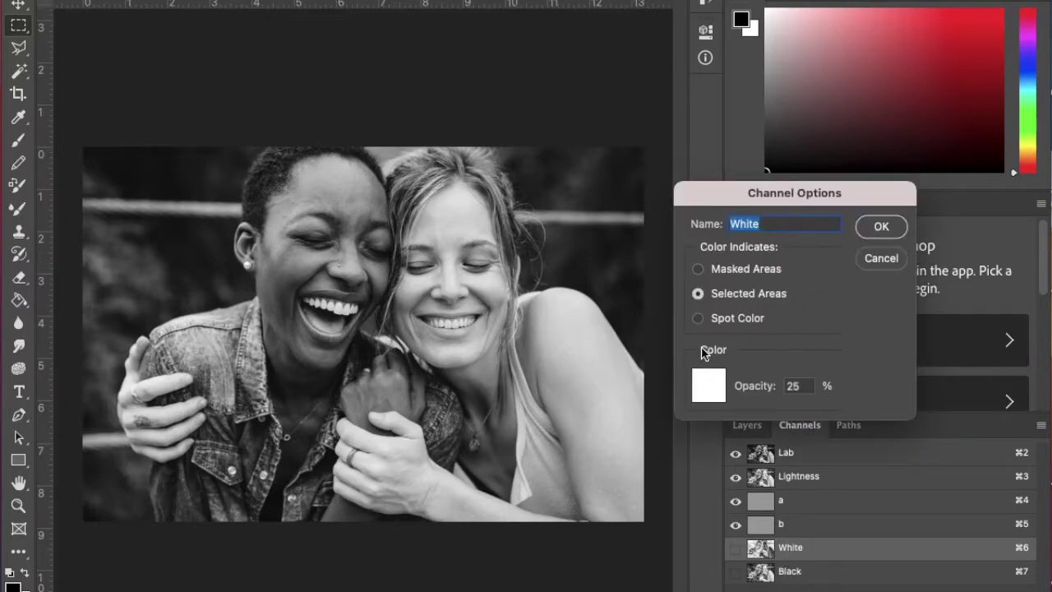
pyautogui.click(698, 318)
pyautogui.doubleClick(793, 387)
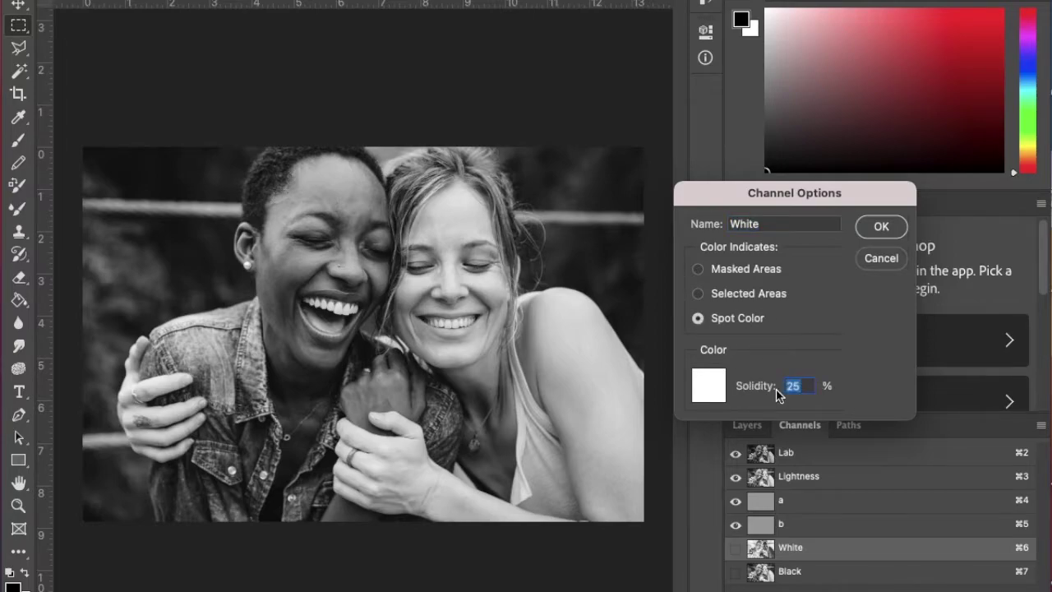
pyautogui.write('80')
pyautogui.click(882, 228)
# Make the Black channel a spot color channel and set its color to black with lightness 0.
pyautogui.click(831, 577)
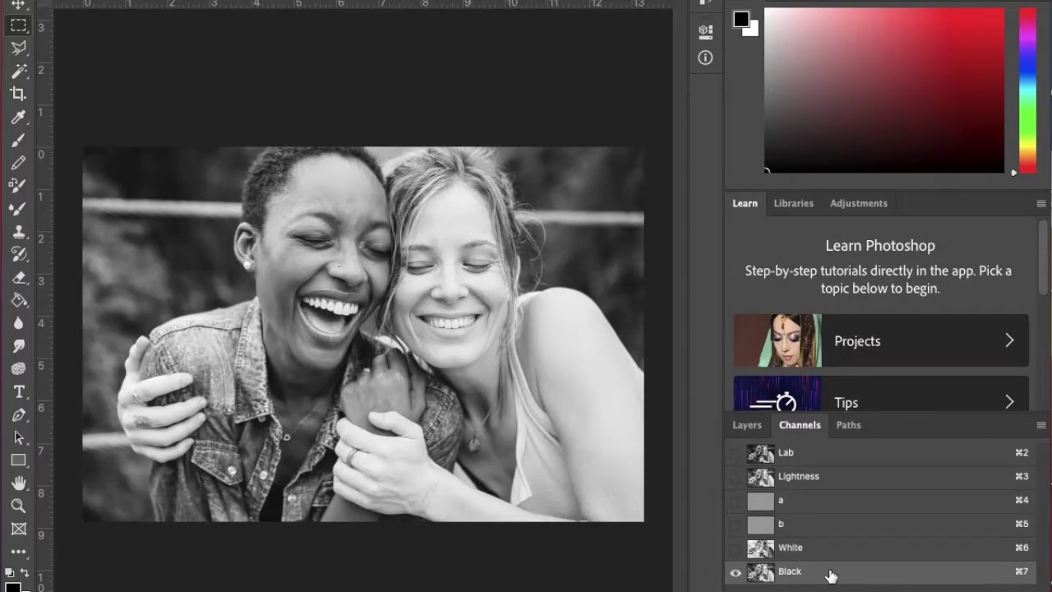
pyautogui.doubleClick(831, 577)
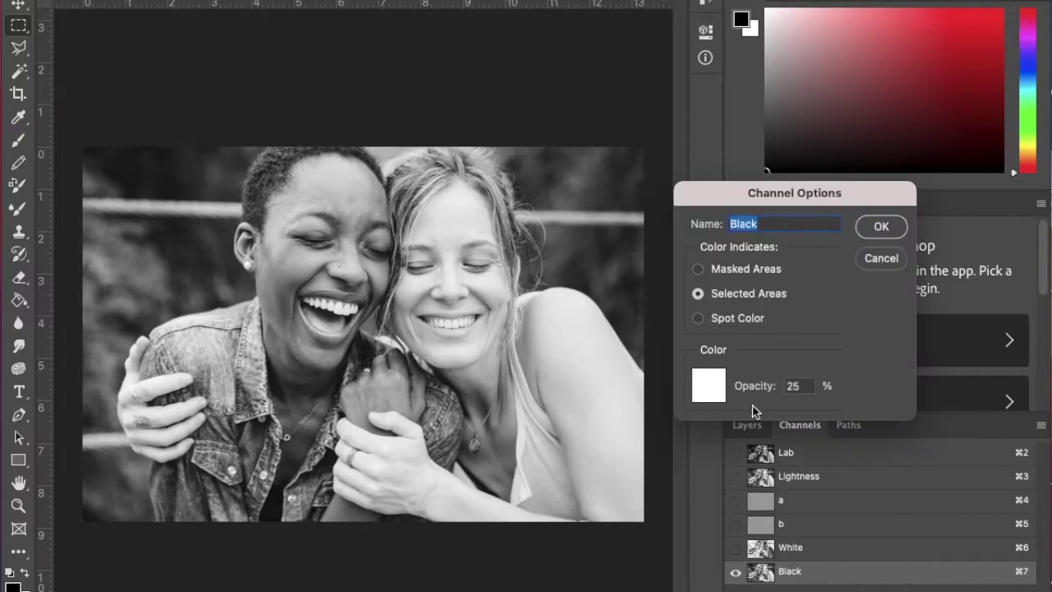
pyautogui.click(698, 318)
pyautogui.click(704, 391)
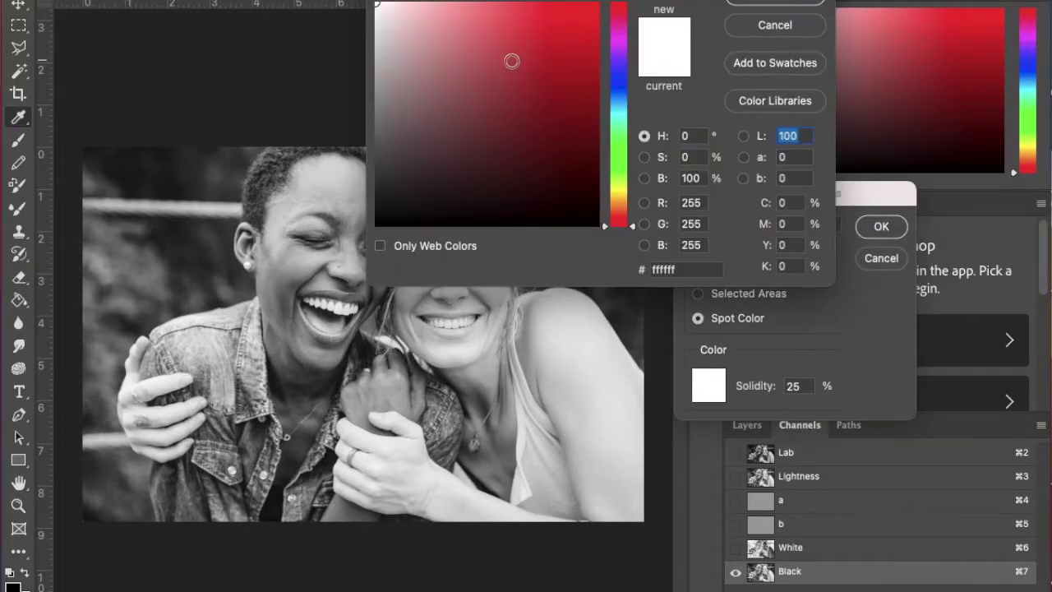
pyautogui.write('0')
pyautogui.click(780, 3)
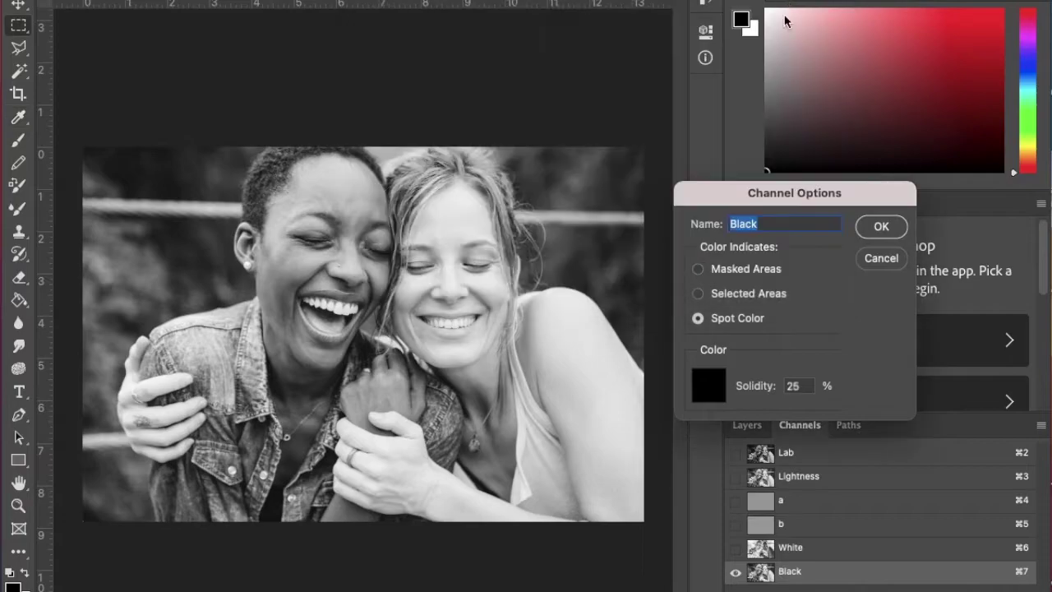
pyautogui.click(880, 228)
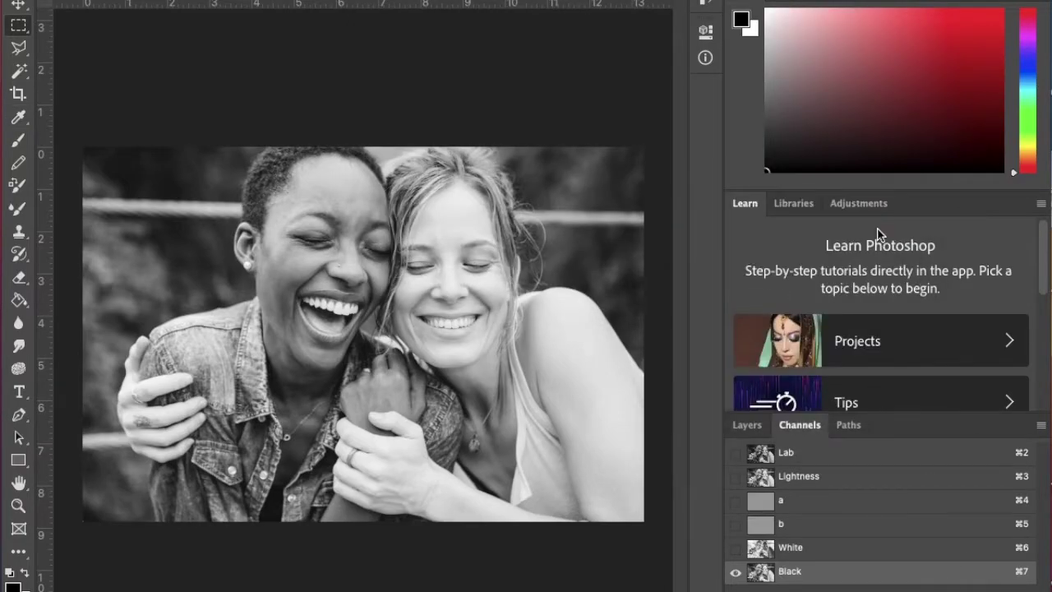
# Create a new channel named Tee as a spot color in black (000000) with 100% solidity.
pyautogui.click(735, 547)
pyautogui.click(881, 589)
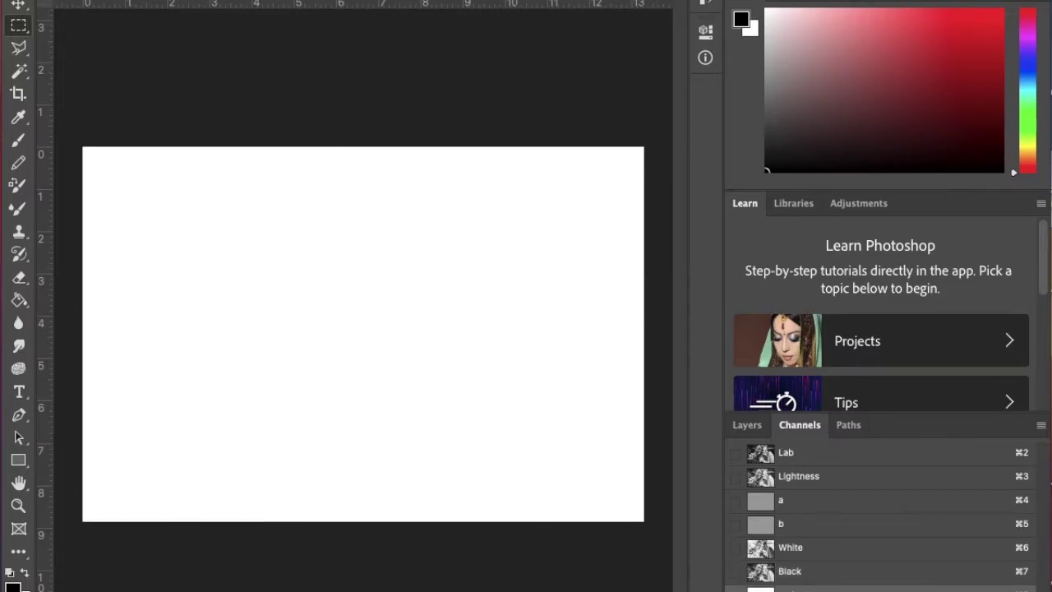
pyautogui.doubleClick(760, 588)
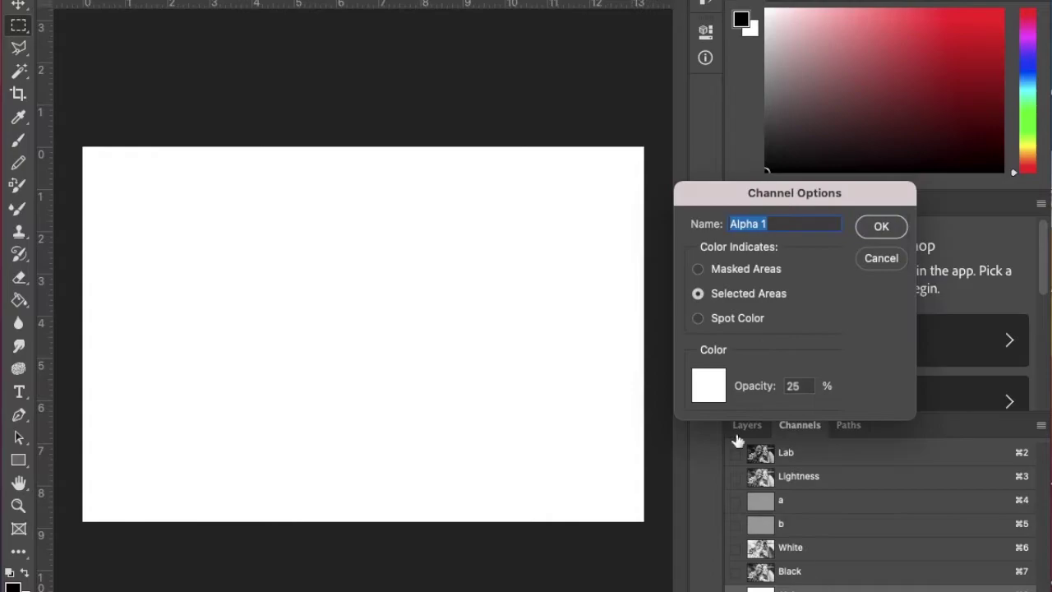
pyautogui.click(711, 395)
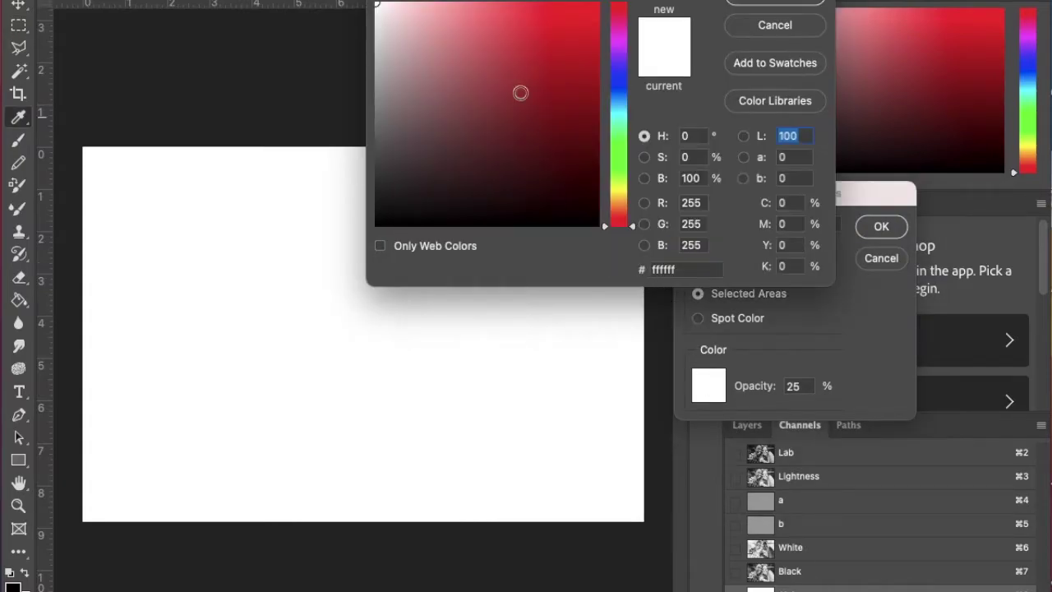
pyautogui.moveTo(517, 68); pyautogui.dragTo(310, 315)
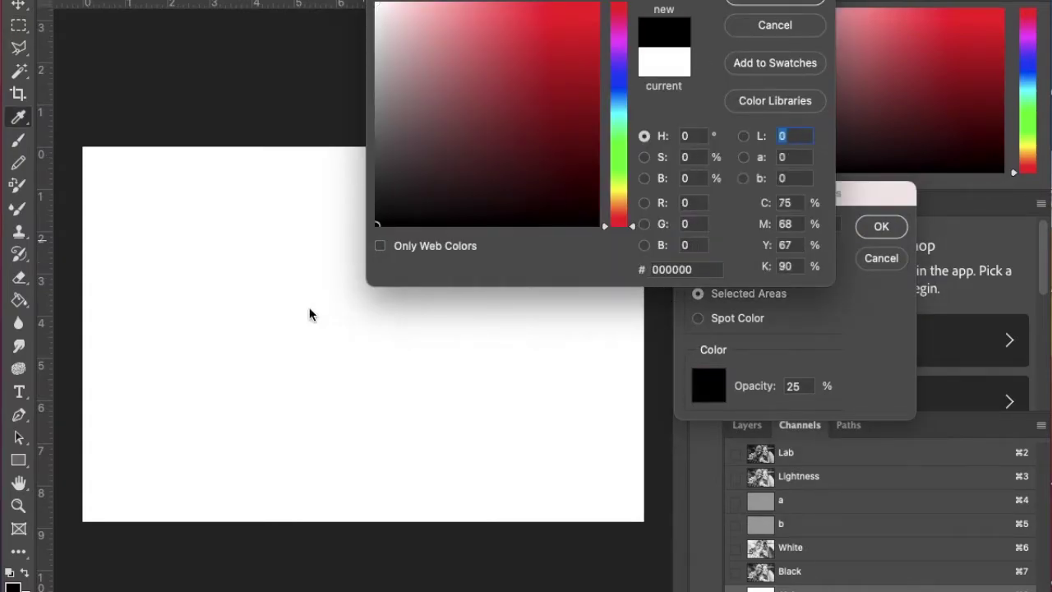
pyautogui.click(785, 2)
pyautogui.click(704, 324)
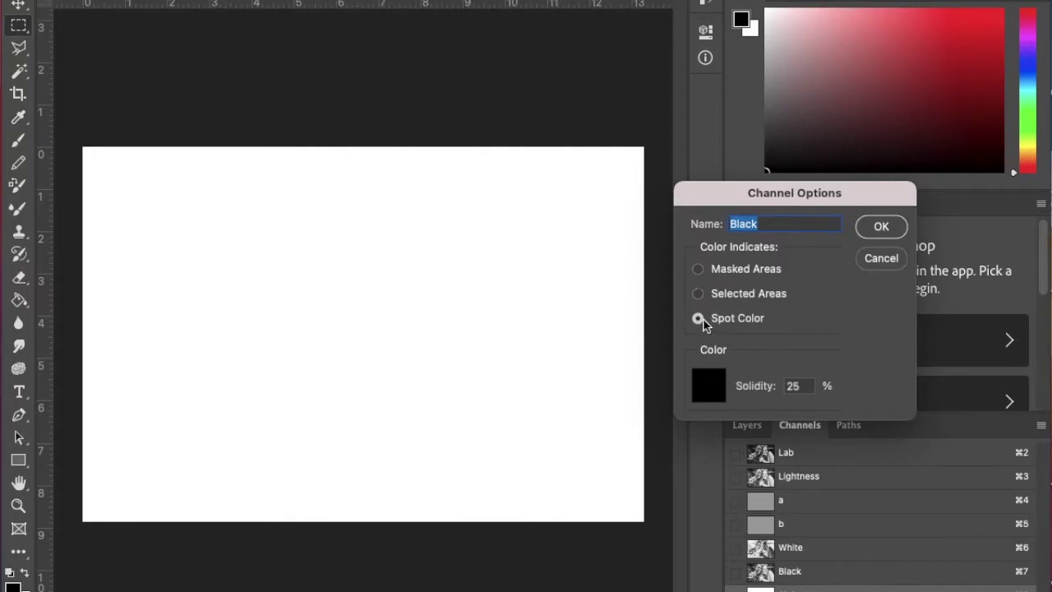
pyautogui.moveTo(807, 384); pyautogui.dragTo(781, 391)
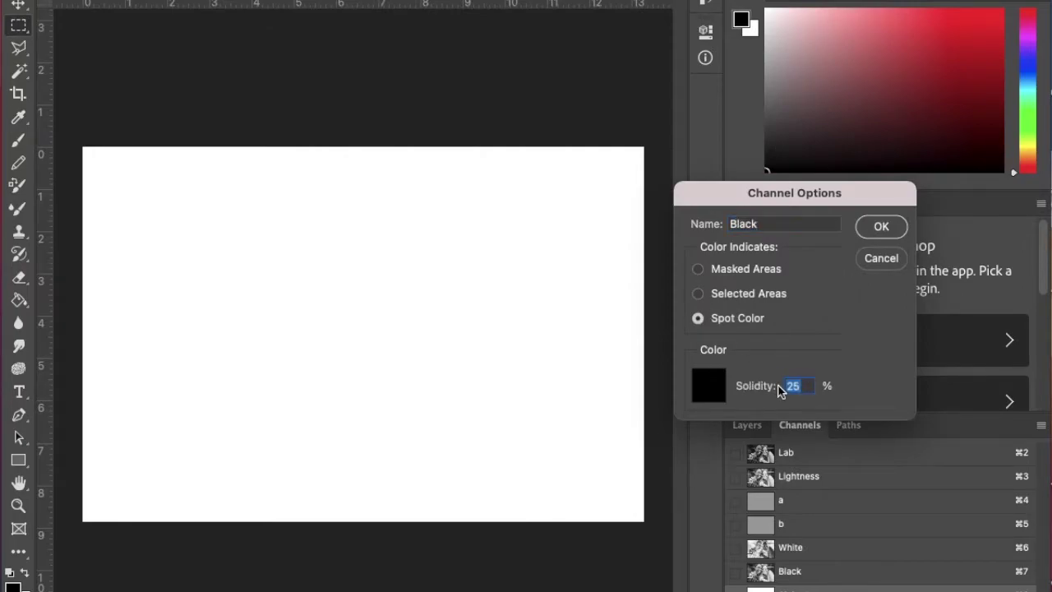
pyautogui.write('100')
pyautogui.moveTo(777, 222); pyautogui.dragTo(704, 223)
pyautogui.write('Tee')
pyautogui.click(883, 226)
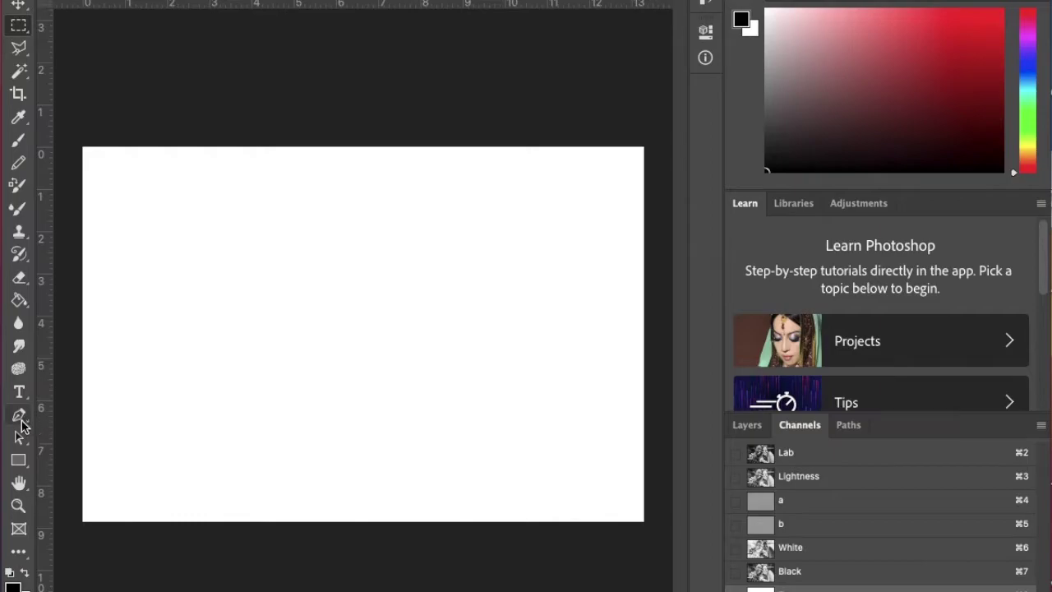
# Fill the Tee channel with black using the Paint Bucket and place it above the White channel.
pyautogui.click(19, 301)
pyautogui.click(302, 274)
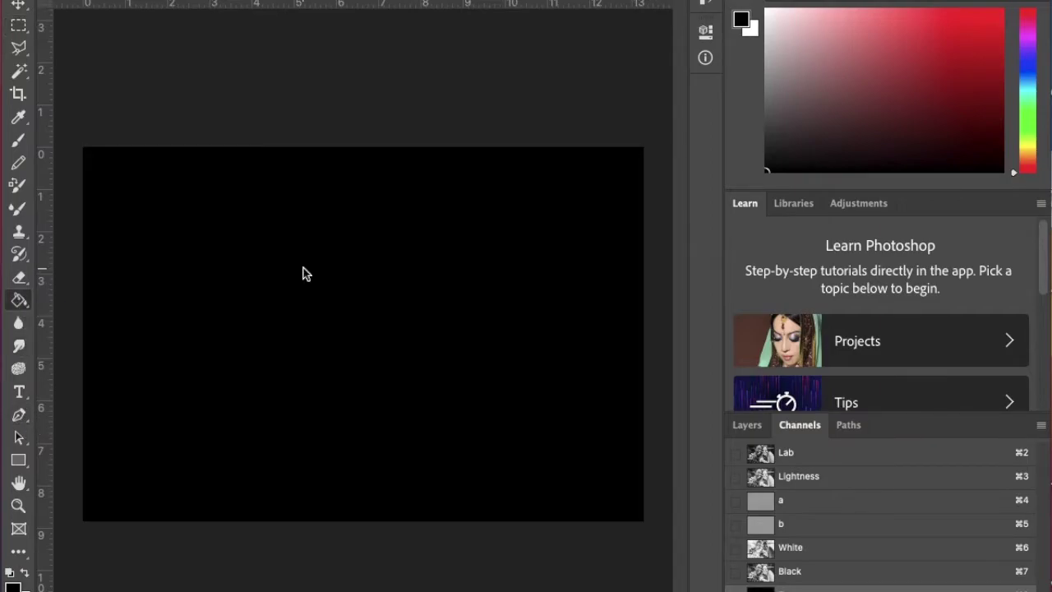
pyautogui.moveTo(849, 585); pyautogui.dragTo(846, 542)
# Show the White and Black channels together with the Tee channel to preview the print.
pyautogui.click(735, 572)
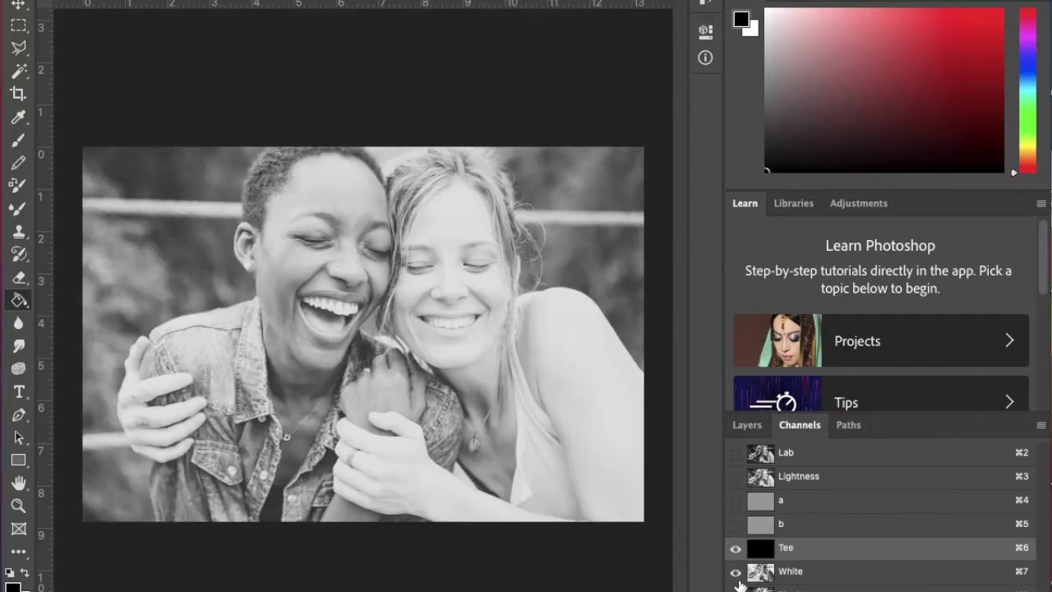
pyautogui.click(734, 589)
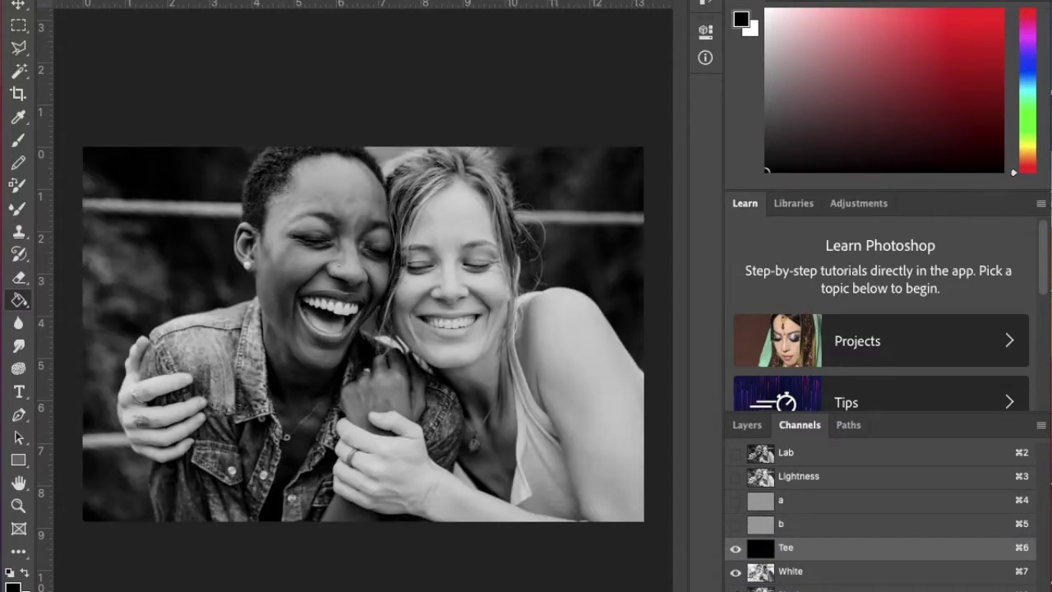
# With White selected and Tee shown, adjust the White channel with Curves, placing a point at input 95, output 168.
pyautogui.click(837, 572)
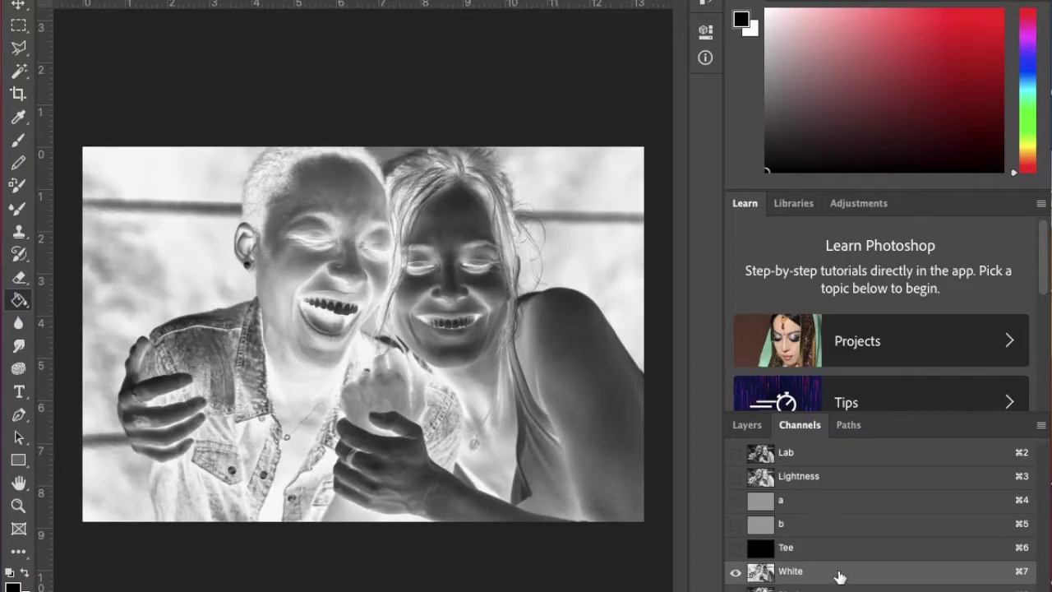
pyautogui.click(735, 547)
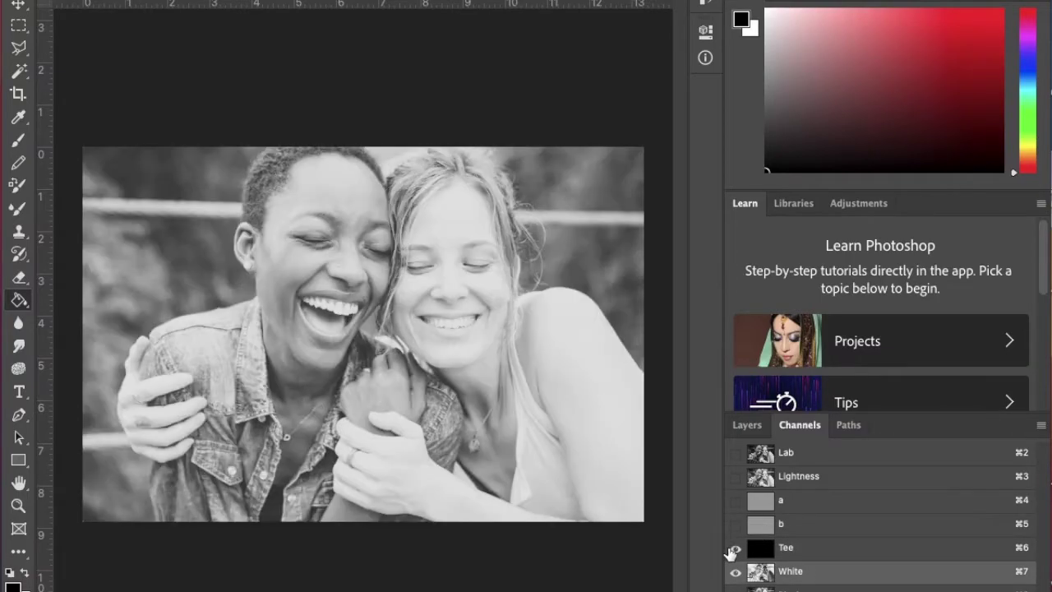
pyautogui.press('super+m')
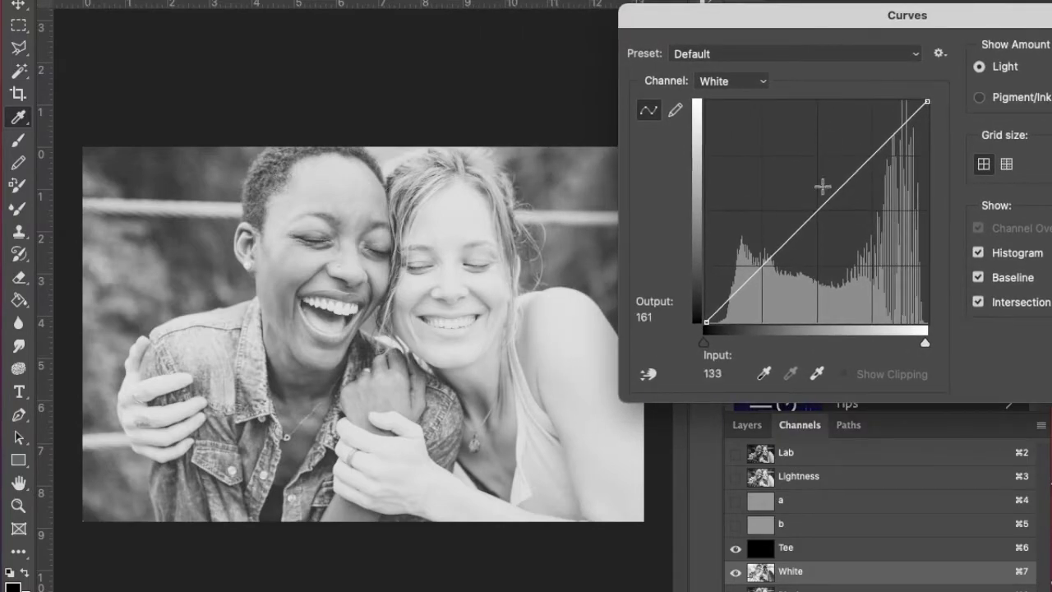
pyautogui.moveTo(813, 207); pyautogui.dragTo(788, 176)
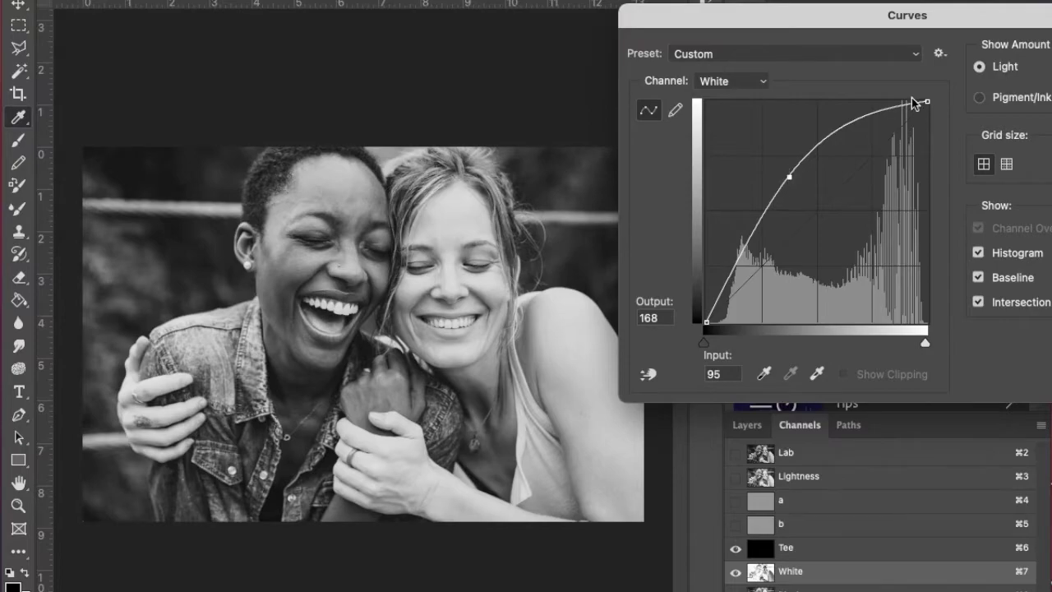
pyautogui.moveTo(958, 29); pyautogui.dragTo(797, 36)
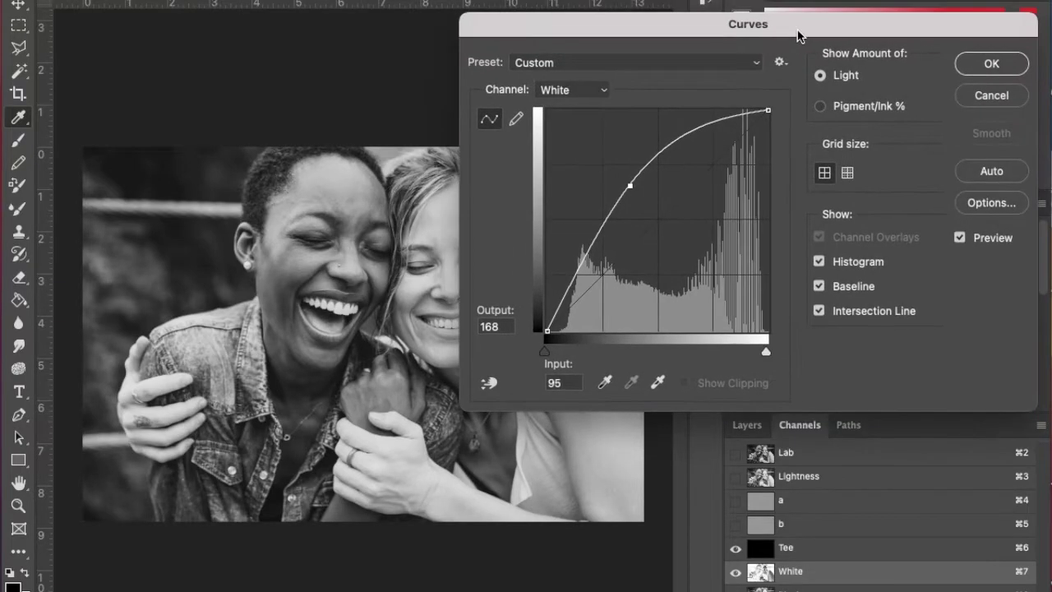
pyautogui.click(1009, 66)
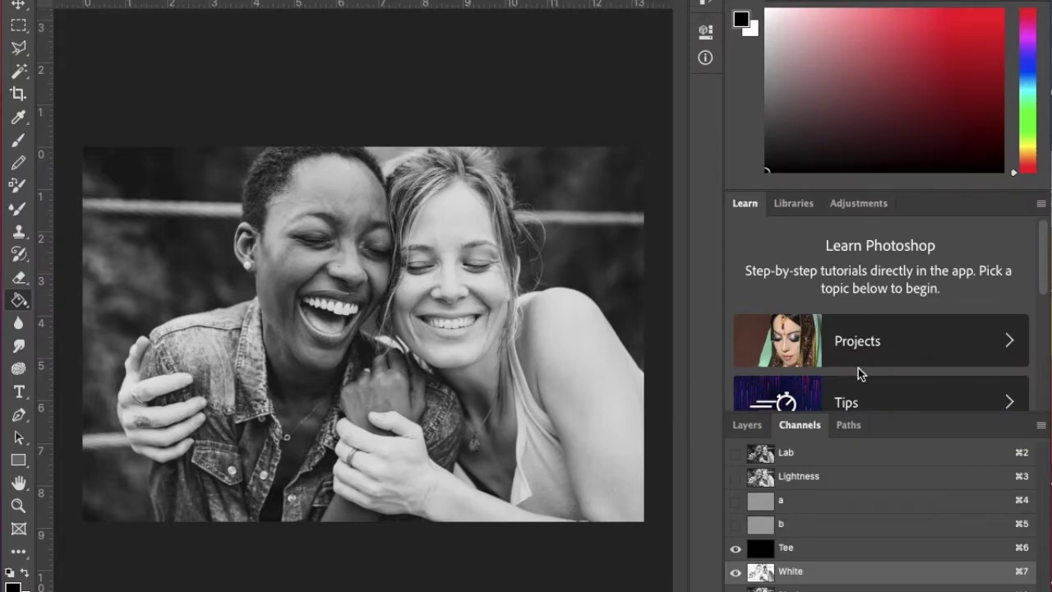
# Compare the channel preview before and after the latest change.
pyautogui.press('super+z')
pyautogui.press('super+shift+z')
pyautogui.press('super+z')
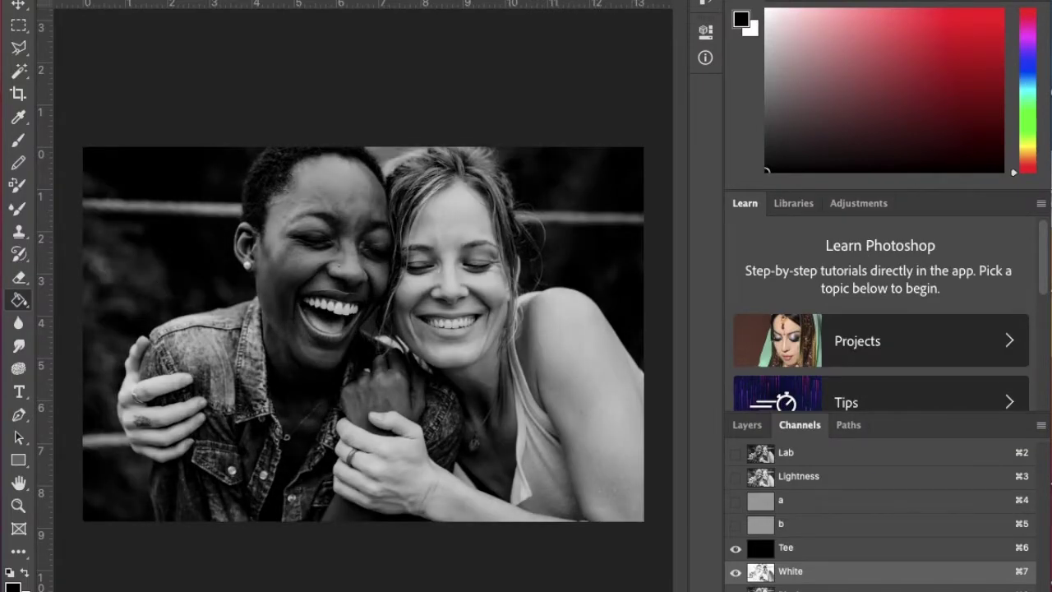
pyautogui.press('super+z')
# Set the foreground color to PANTONE Cool Gray 6 C and select matching tones in the Lightness channel with Color Range, Sampled Colors, fuzziness 200.
pyautogui.click(834, 476)
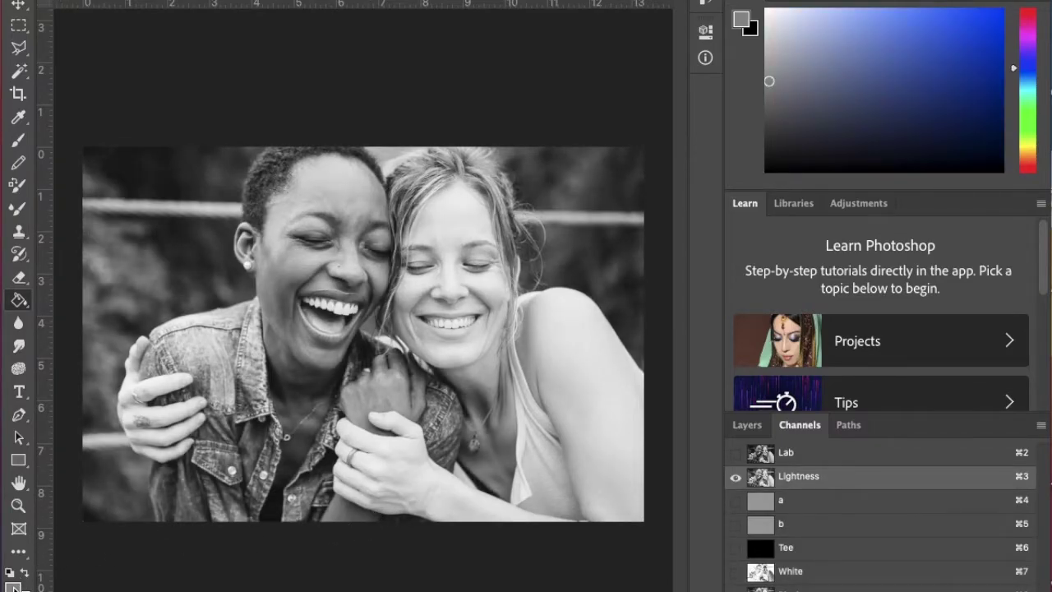
pyautogui.click(14, 585)
pyautogui.click(489, 31)
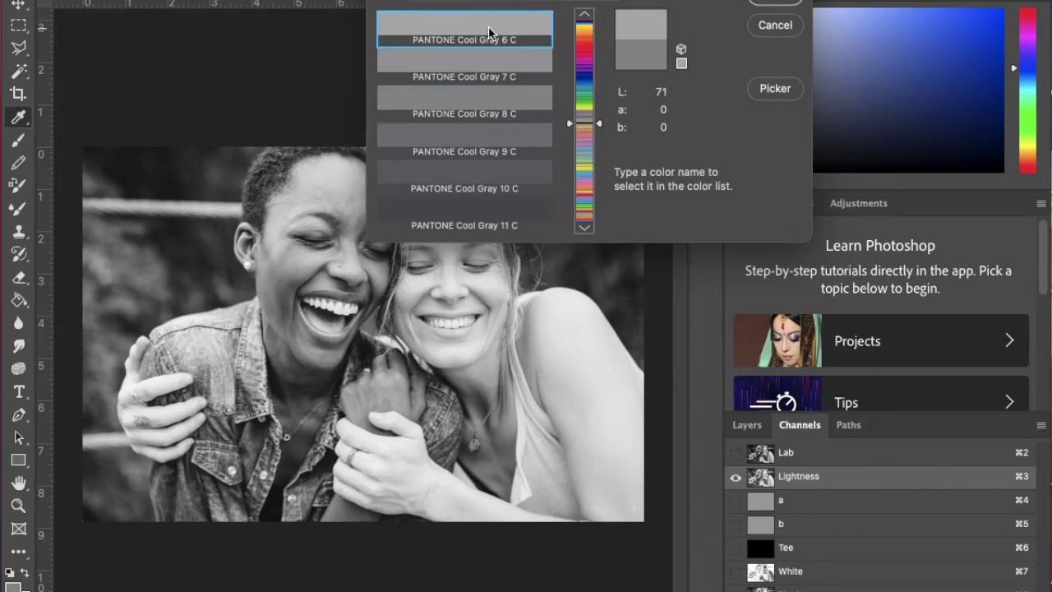
pyautogui.click(791, 1)
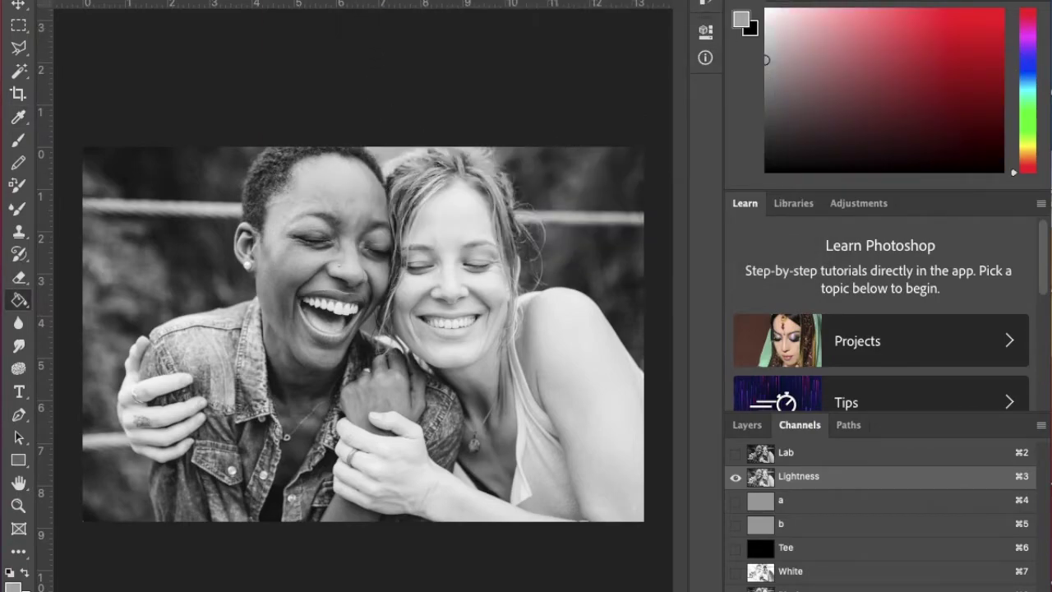
pyautogui.click(287, 2)
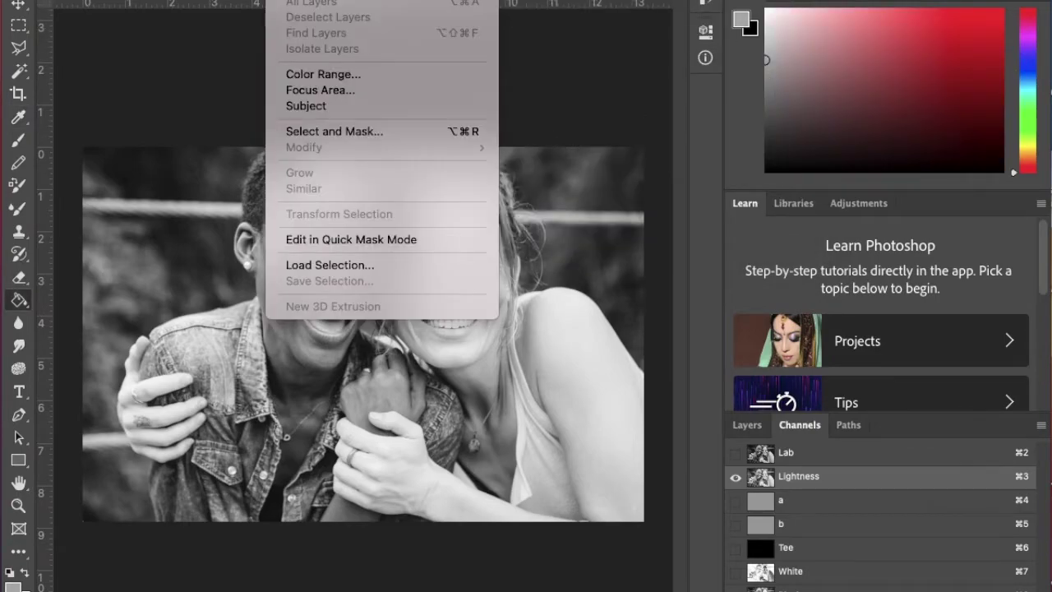
pyautogui.click(338, 75)
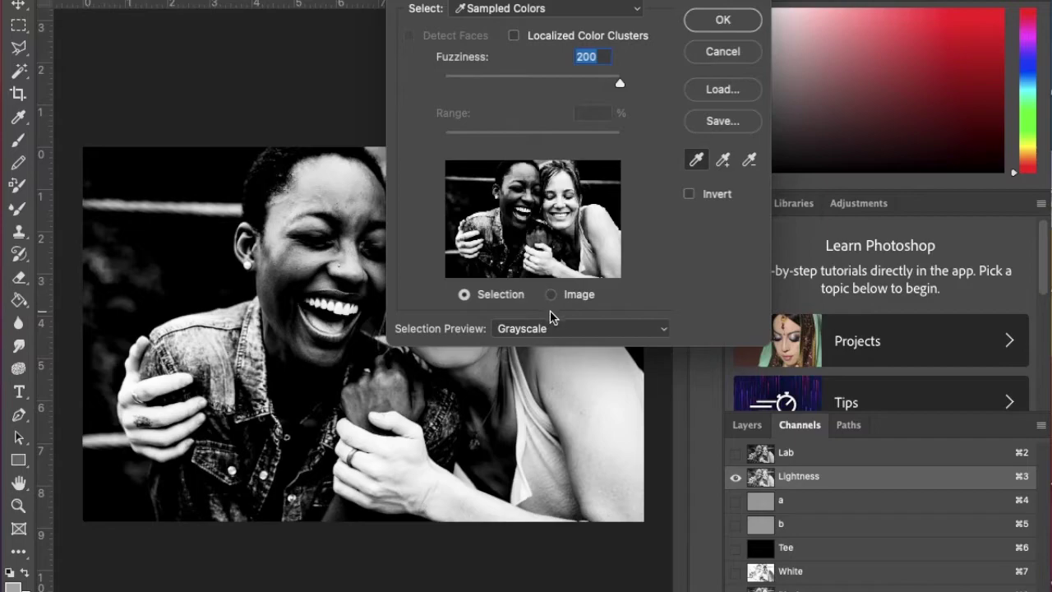
pyautogui.click(712, 19)
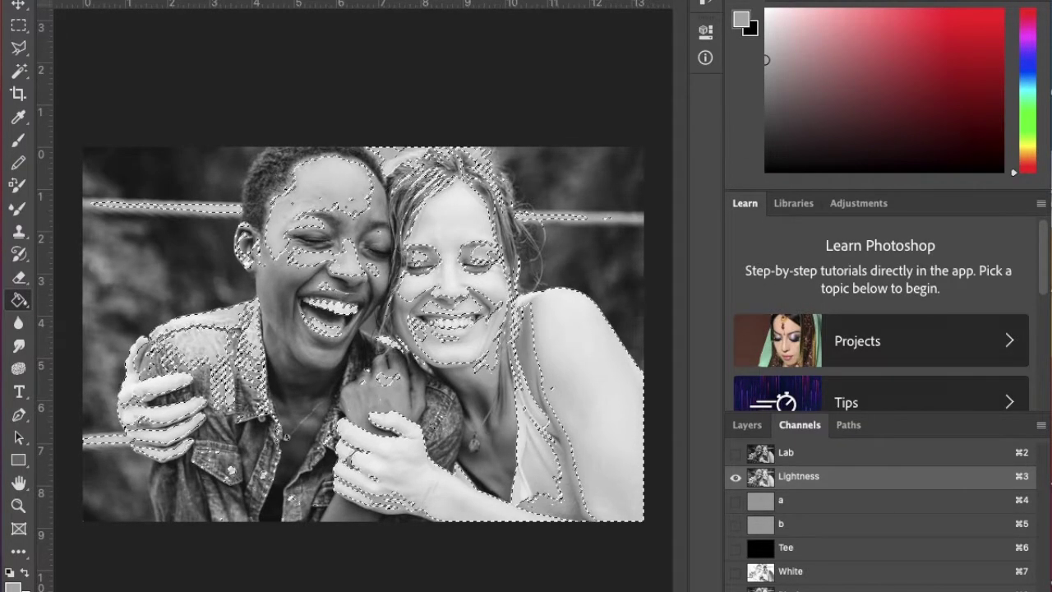
# Create a new channel from the gray-tone selection, fill the selection with black, and deselect.
pyautogui.press('super+9')
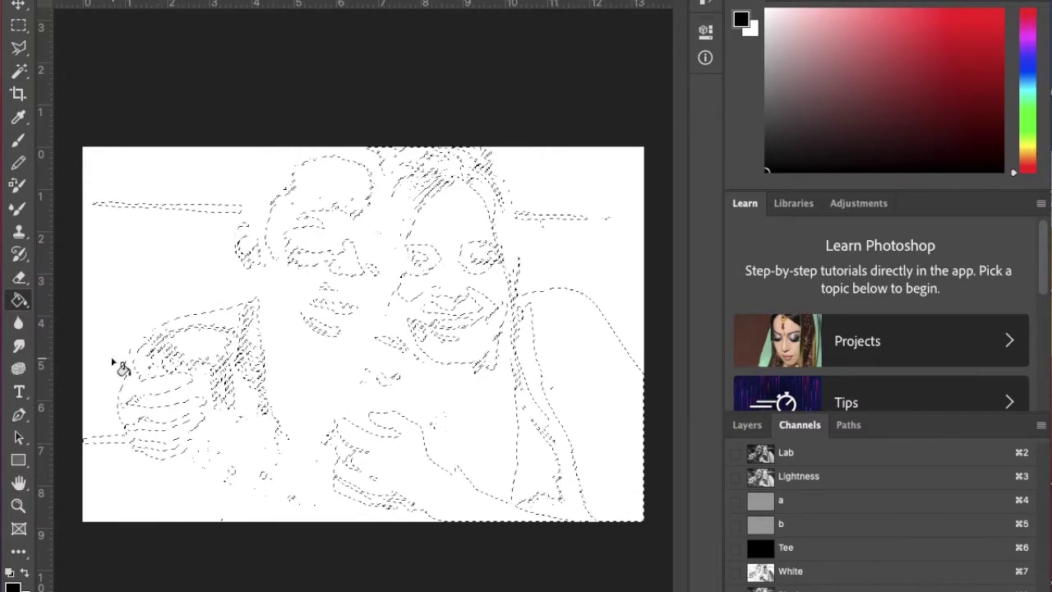
pyautogui.click(211, 311)
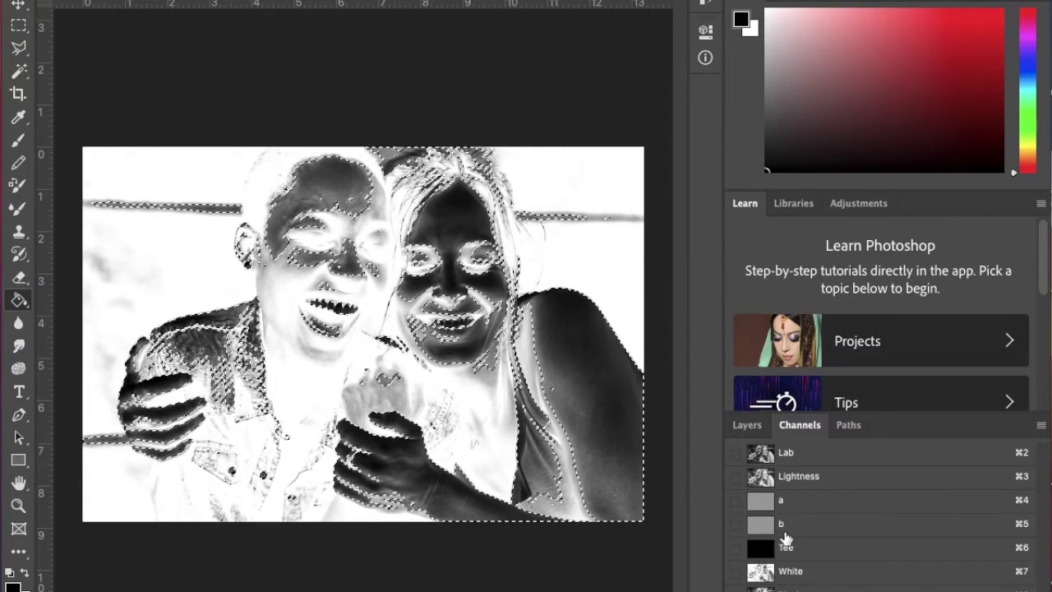
pyautogui.press('super+d')
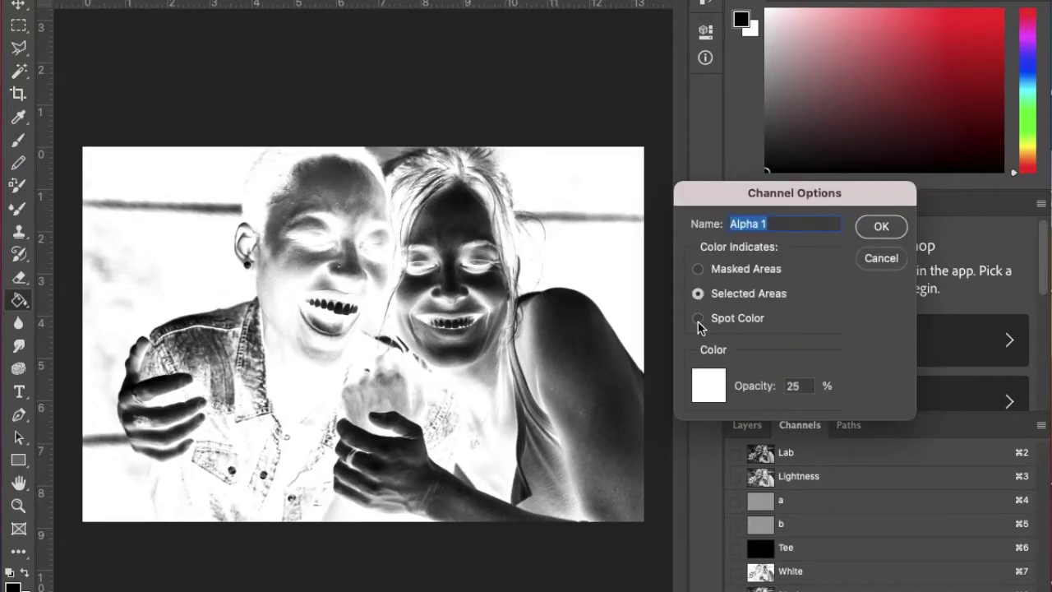
# Make the new alpha channel a spot color channel with the ink color PANTONE Cool Gray 6 C.
pyautogui.click(698, 318)
pyautogui.click(707, 387)
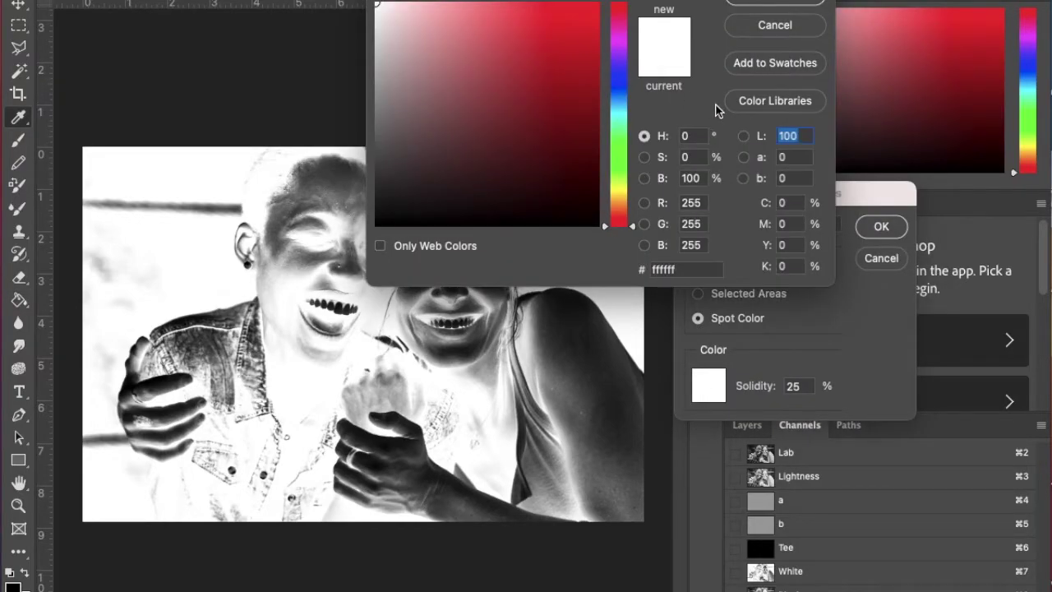
pyautogui.click(793, 104)
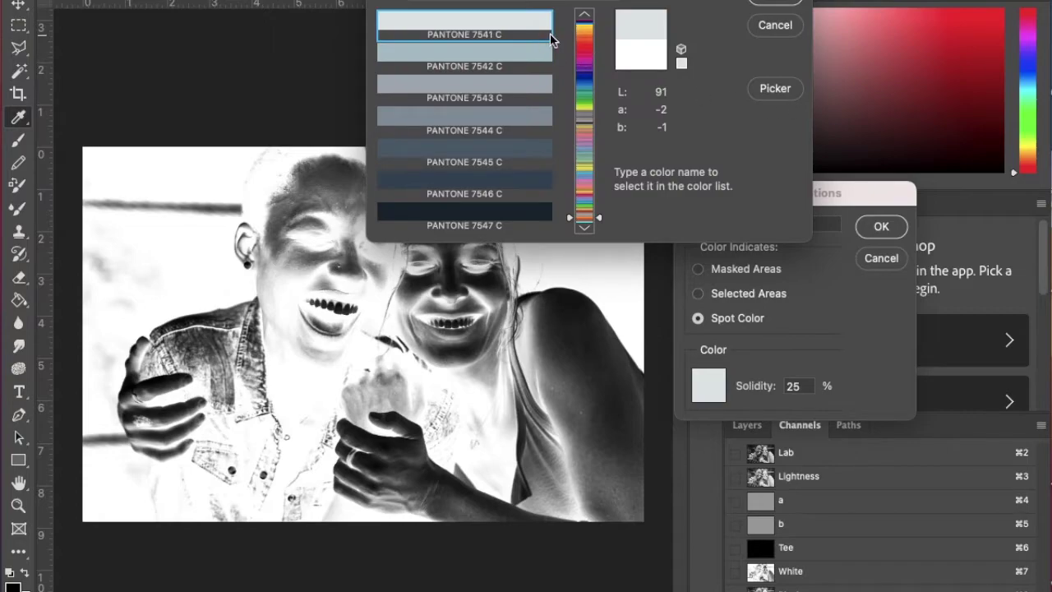
pyautogui.write('c')
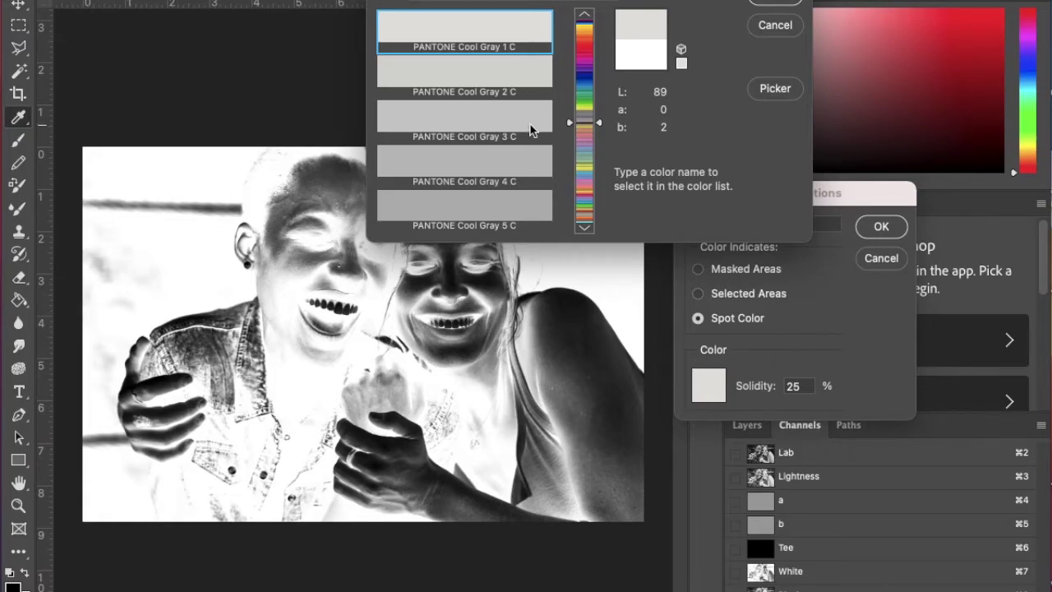
pyautogui.click(532, 170)
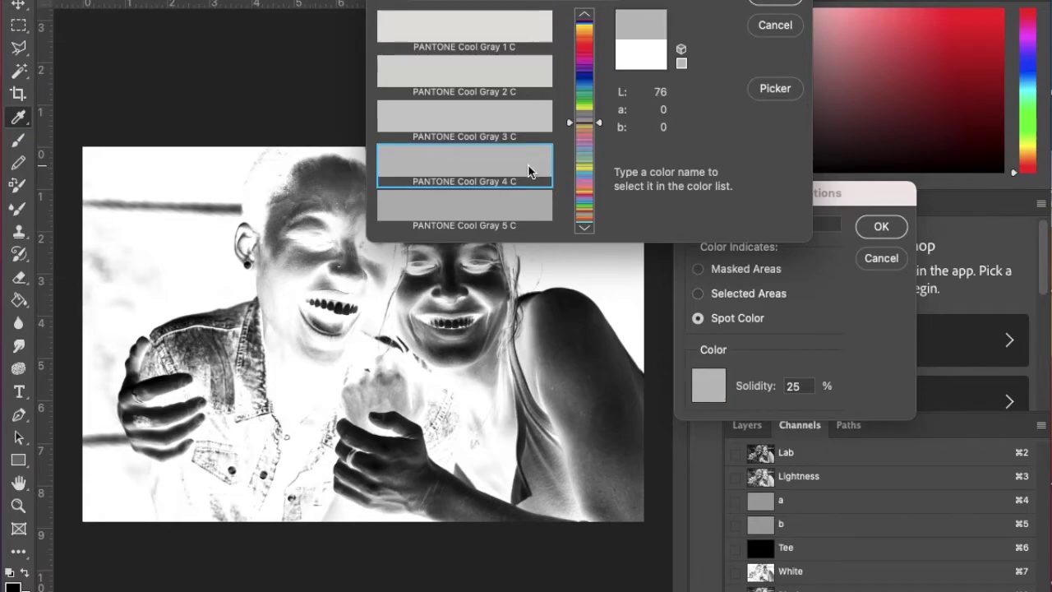
pyautogui.press('Down')
pyautogui.press('Down')
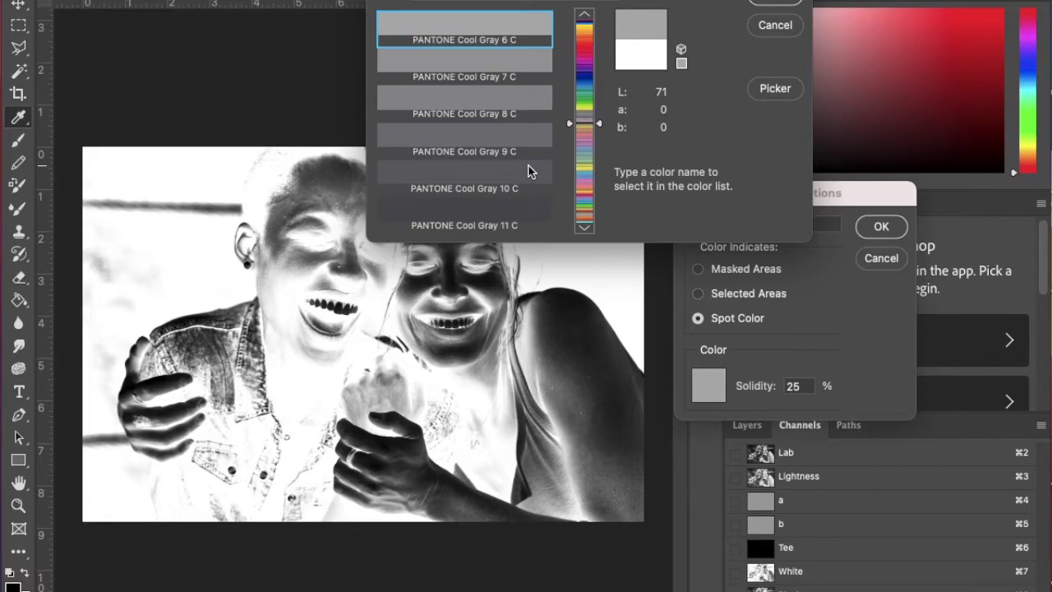
pyautogui.click(780, 7)
pyautogui.click(881, 227)
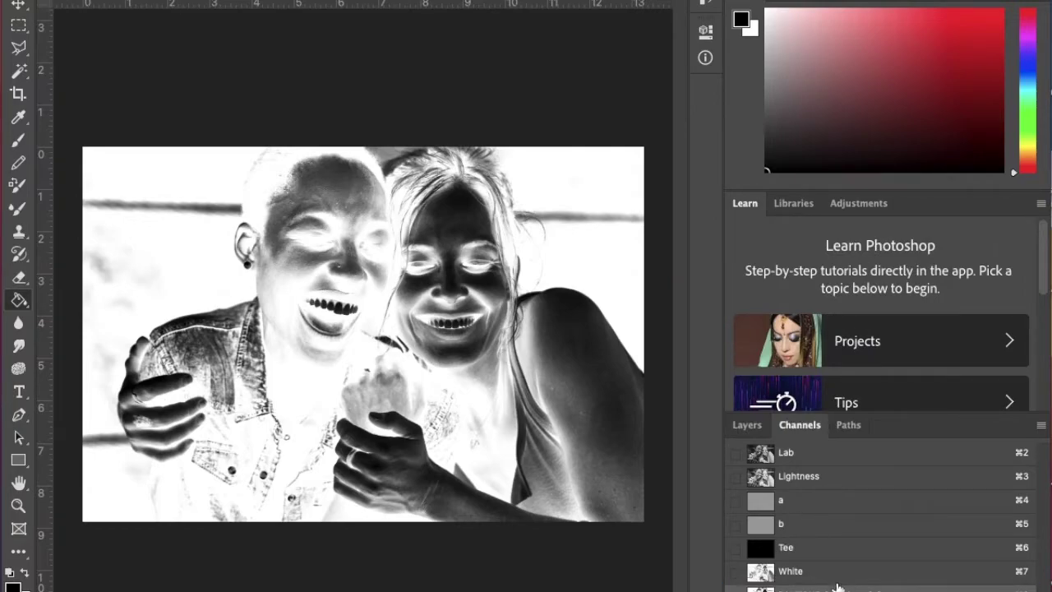
# Preview the gray channel together with White and Tee, and check the gray channel's spot ink options.
pyautogui.press('super+i')
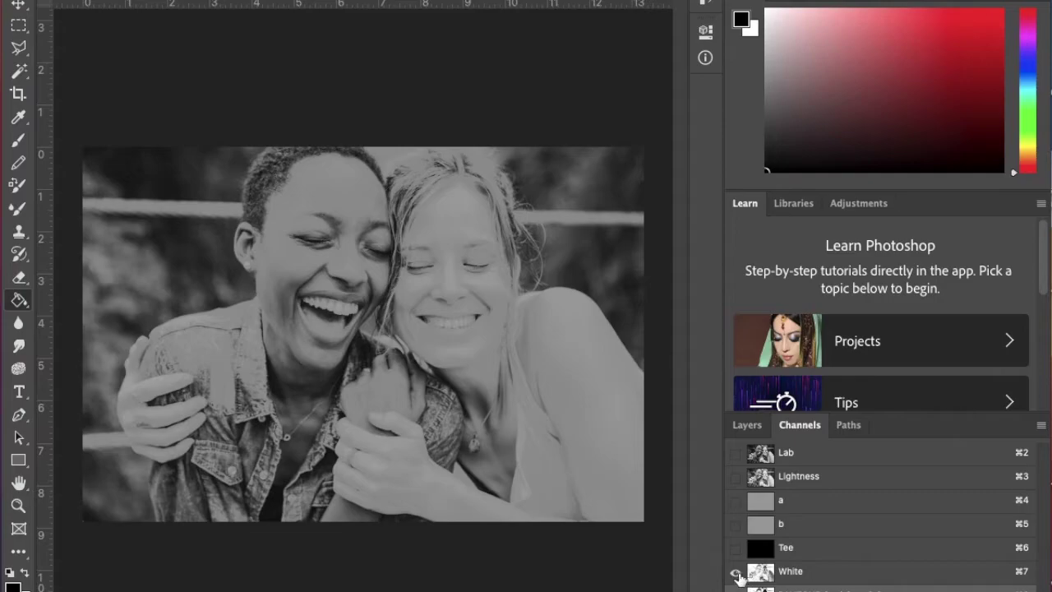
pyautogui.click(736, 547)
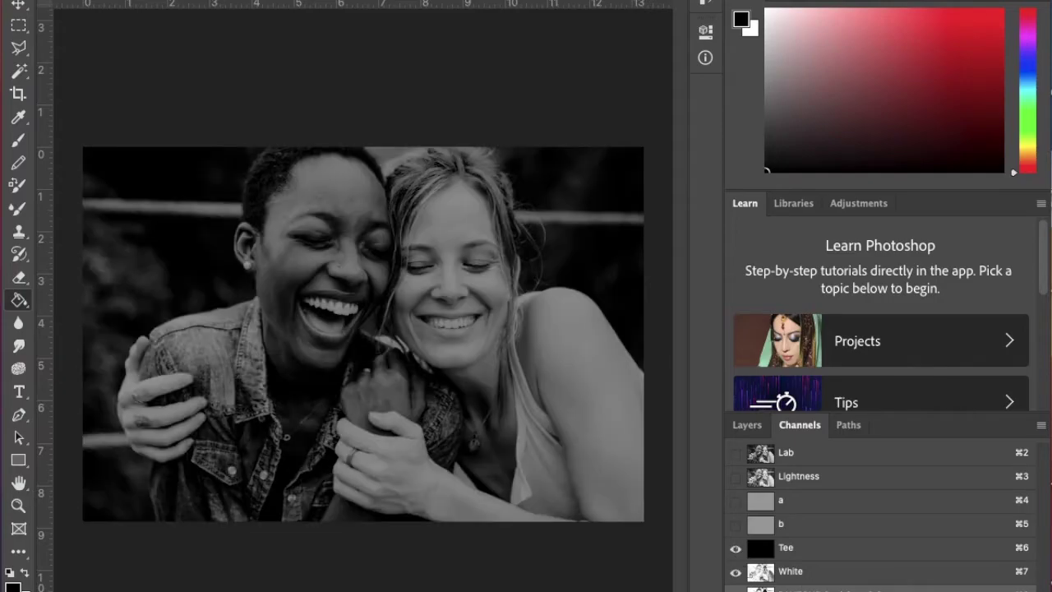
pyautogui.doubleClick(760, 588)
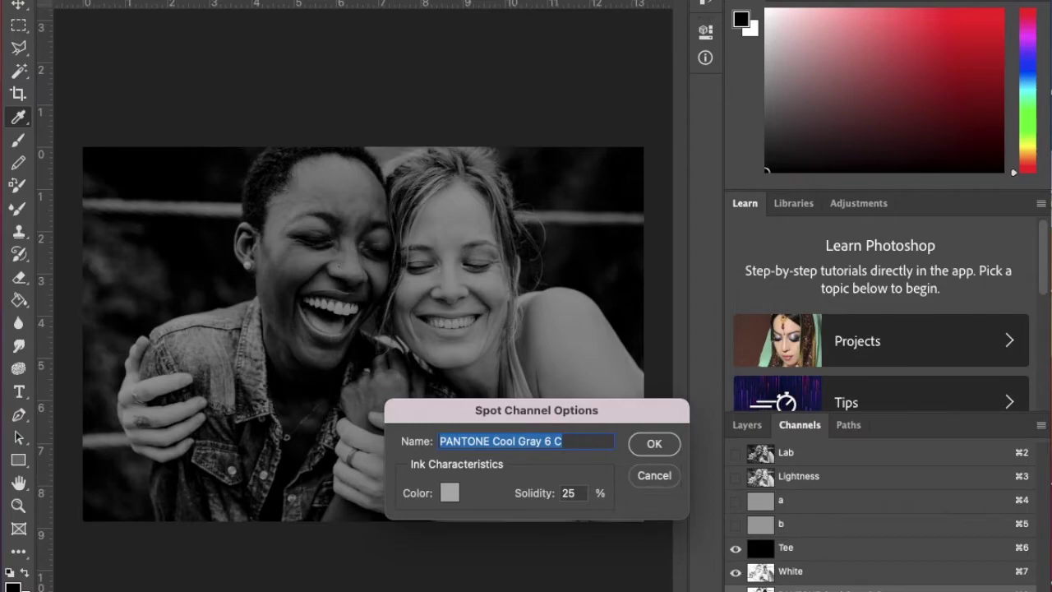
pyautogui.click(648, 443)
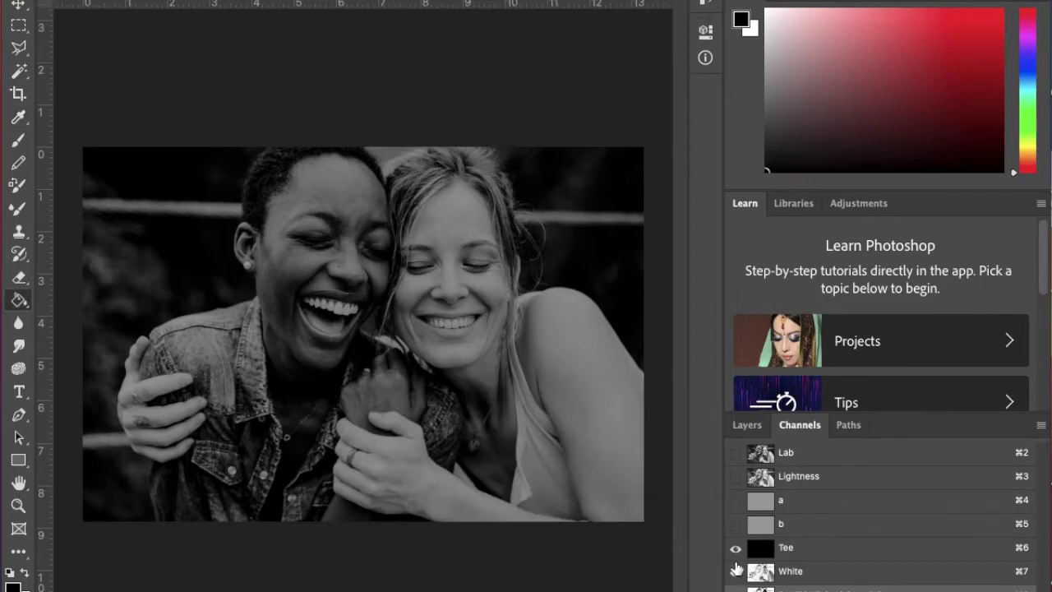
# Hide the White channel and adjust the PANTONE Cool Gray 6 C channel with Curves, placing a point at input 118, output 169.
pyautogui.click(735, 570)
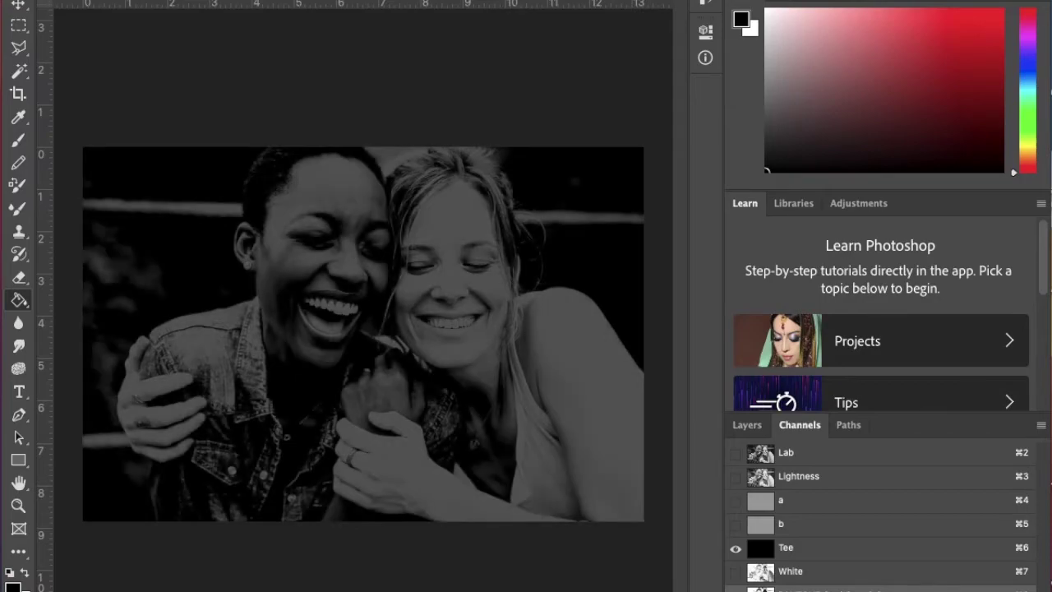
pyautogui.press('super+m')
pyautogui.moveTo(672, 199); pyautogui.dragTo(649, 183)
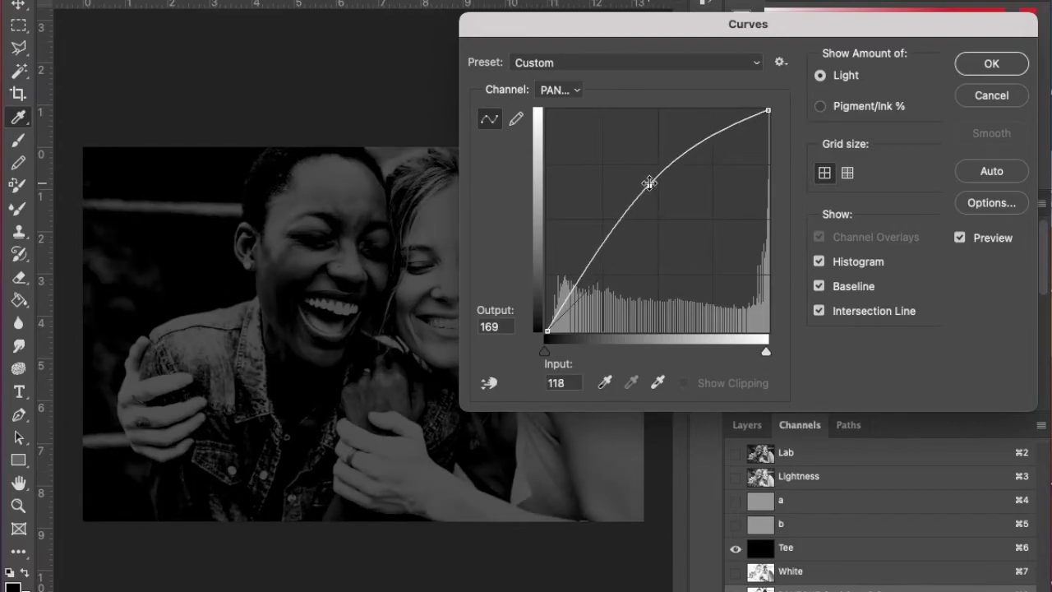
pyautogui.click(1009, 62)
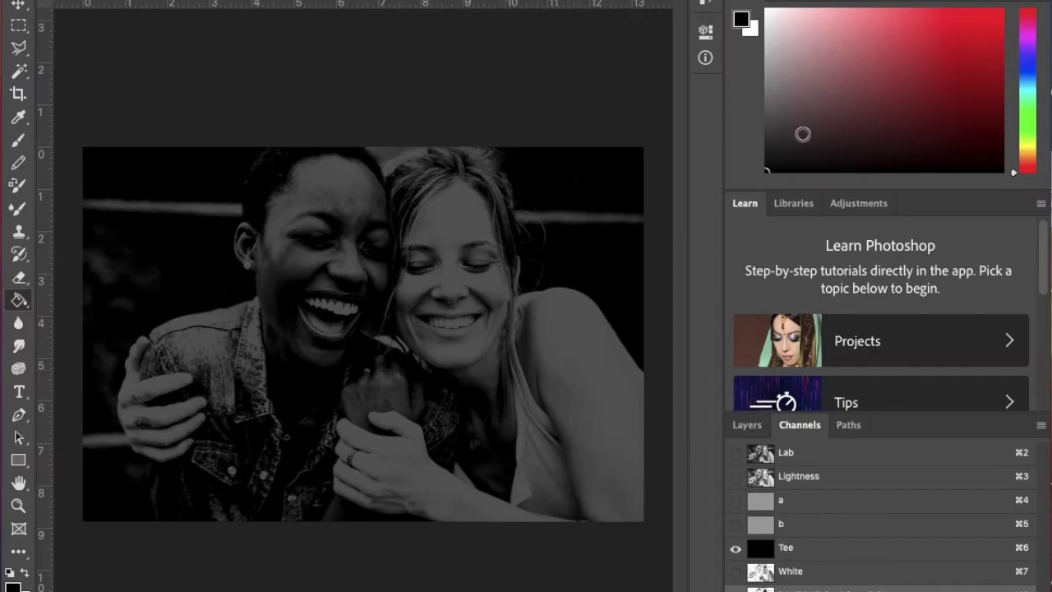
# Show the White channel again, duplicate it, and preview the copy over the Tee channel.
pyautogui.click(736, 570)
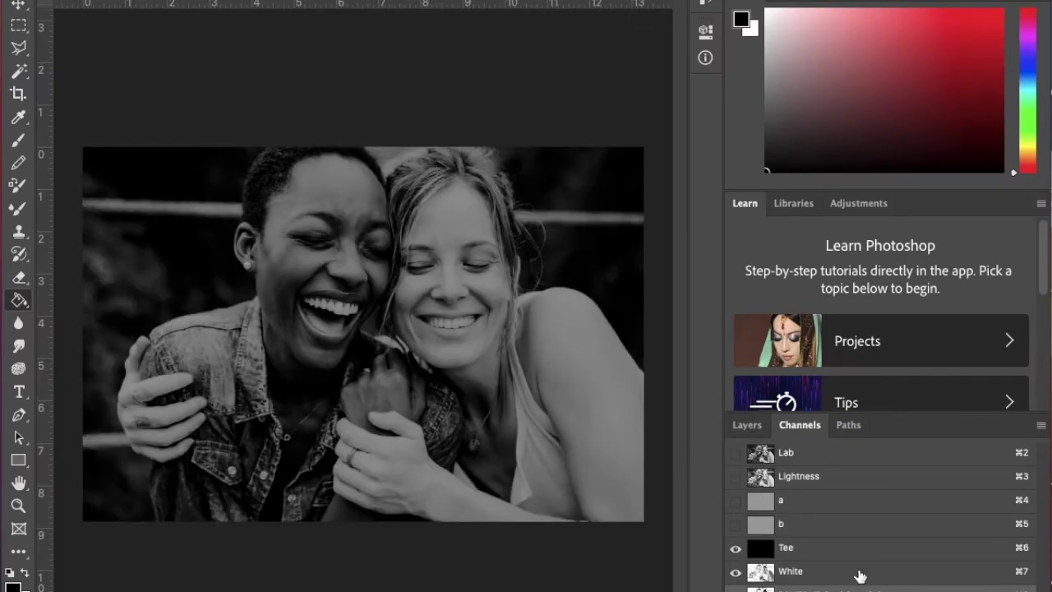
pyautogui.click(860, 576)
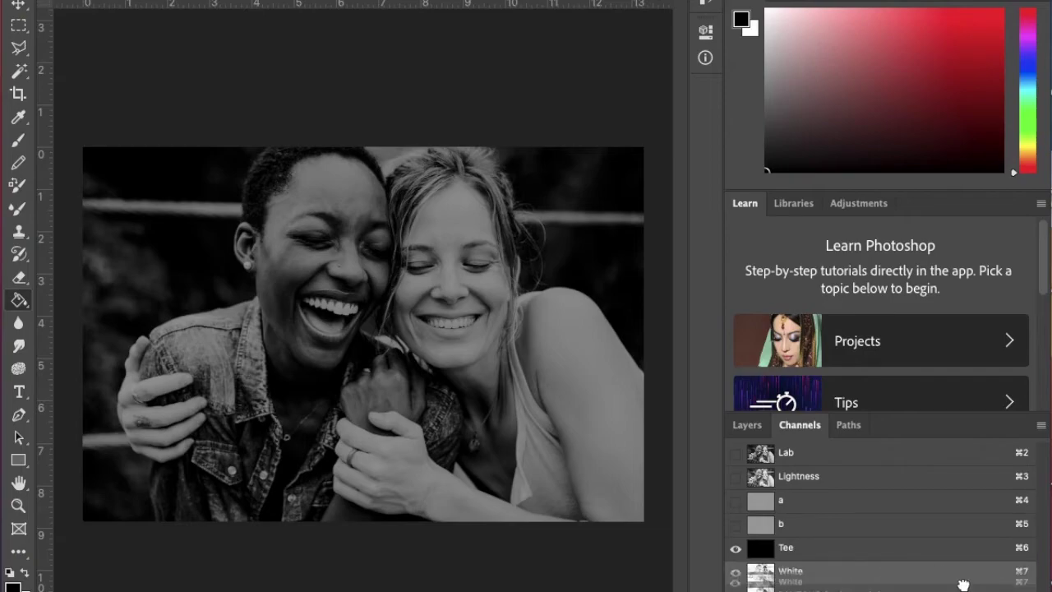
pyautogui.click(860, 588)
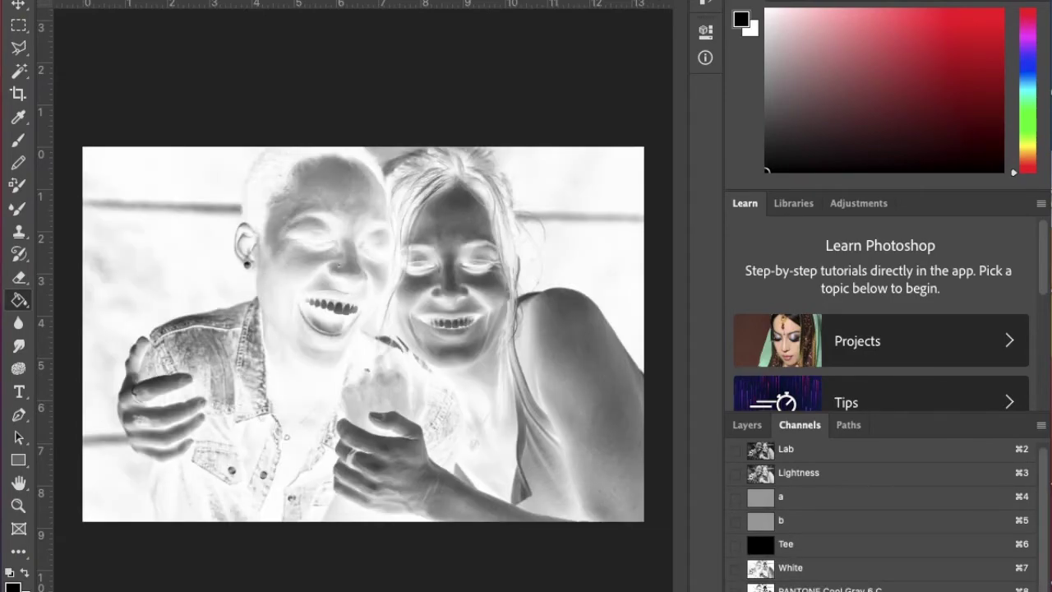
pyautogui.click(735, 544)
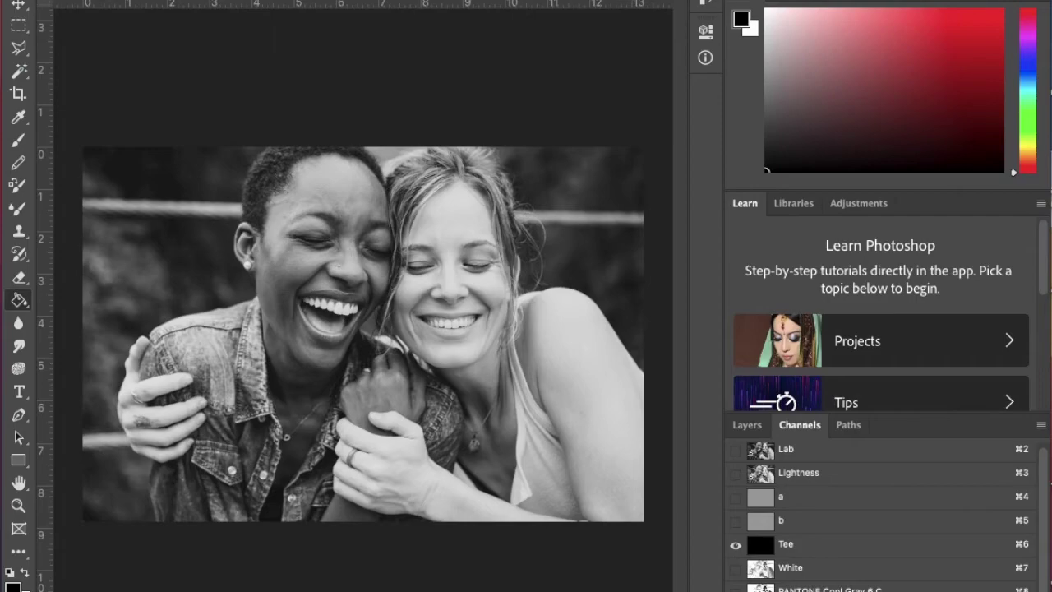
# Adjust the White copy channel with Curves, using points at input 165, output 255 and input 50, output 163, and show the White channel.
pyautogui.press('super+m')
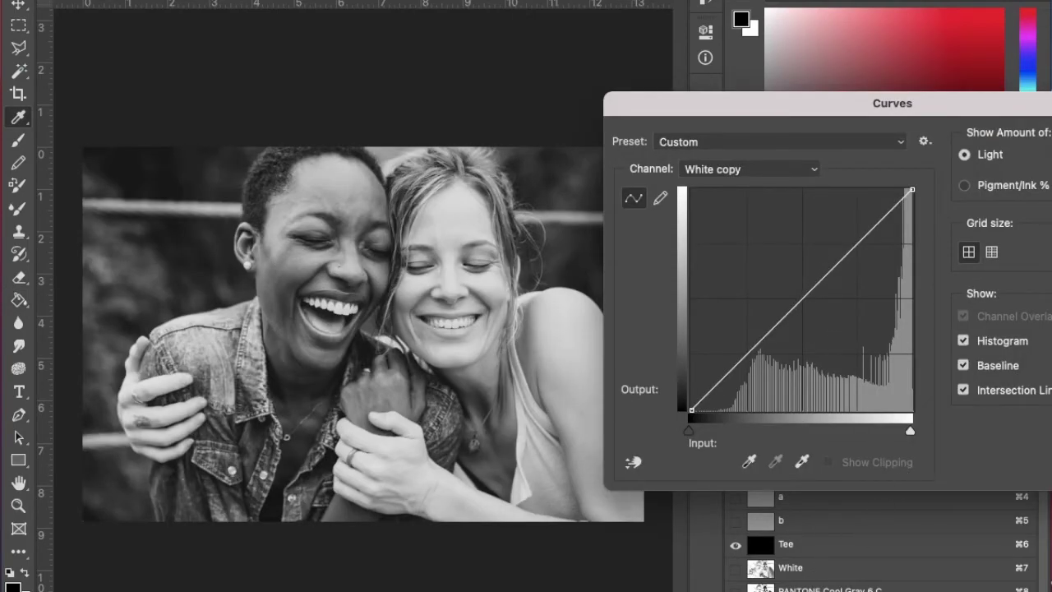
pyautogui.moveTo(802, 300); pyautogui.dragTo(830, 192)
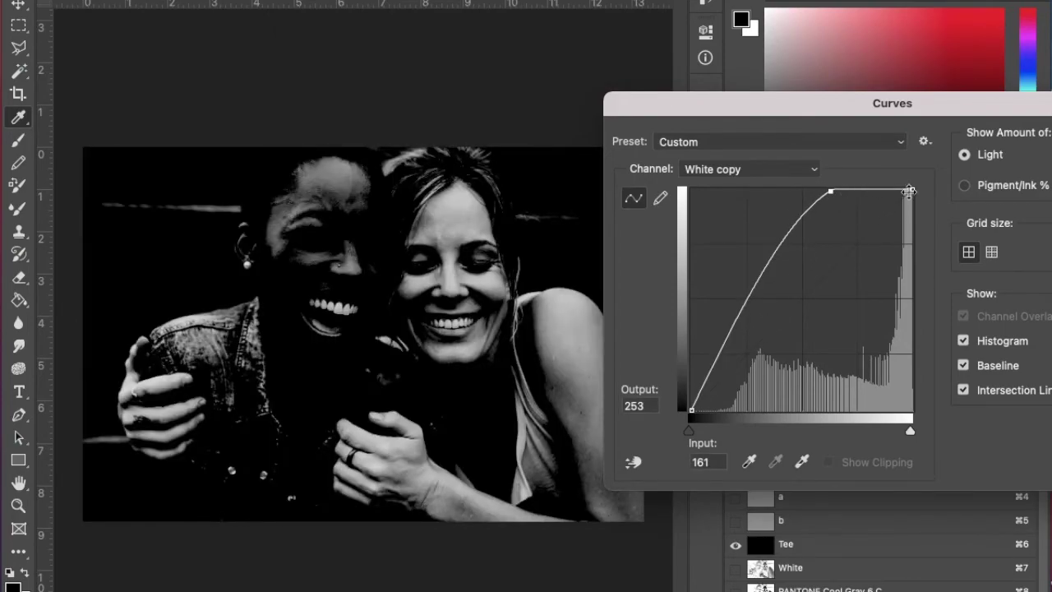
pyautogui.moveTo(909, 189); pyautogui.dragTo(830, 191)
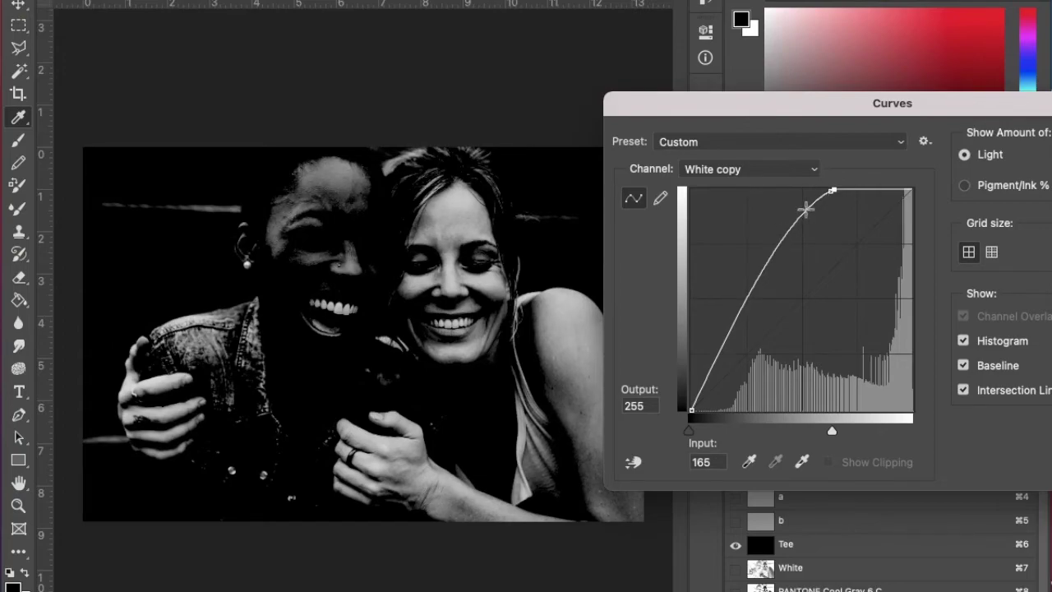
pyautogui.moveTo(813, 203); pyautogui.dragTo(734, 269)
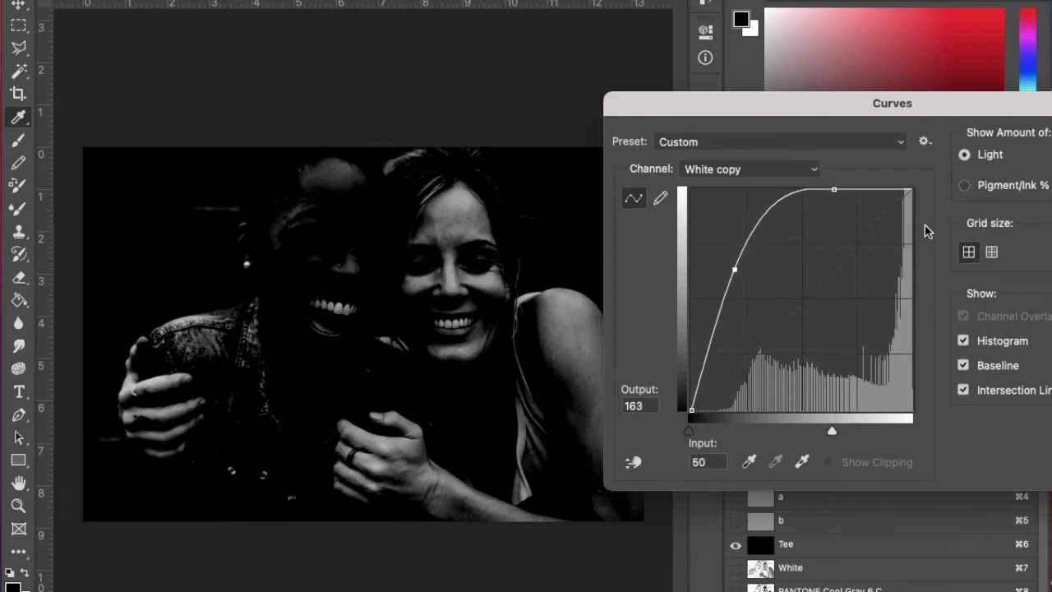
pyautogui.moveTo(1014, 105); pyautogui.dragTo(912, 87)
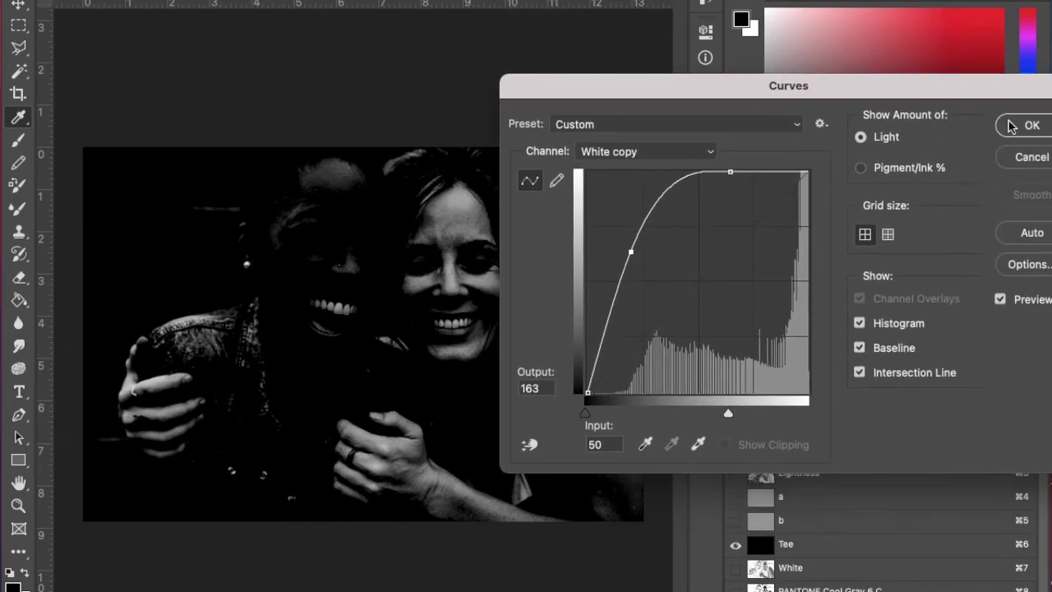
pyautogui.click(1026, 125)
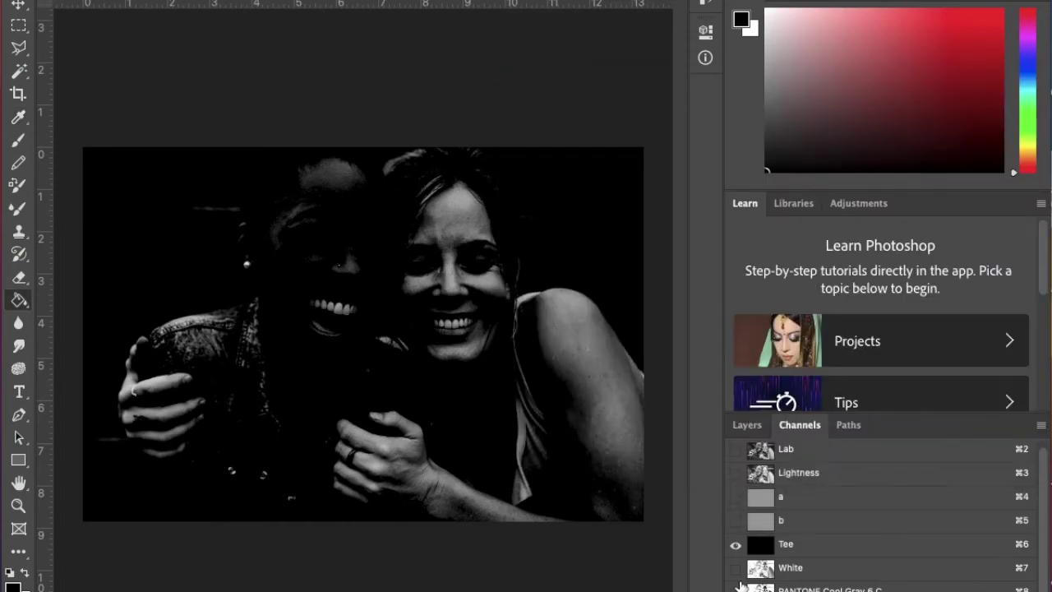
pyautogui.click(736, 568)
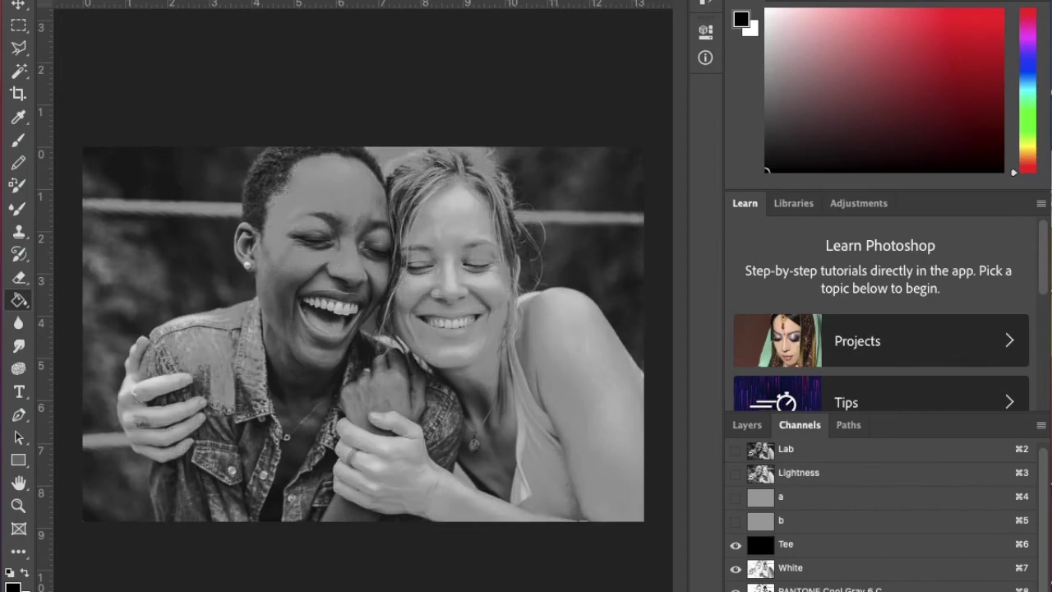